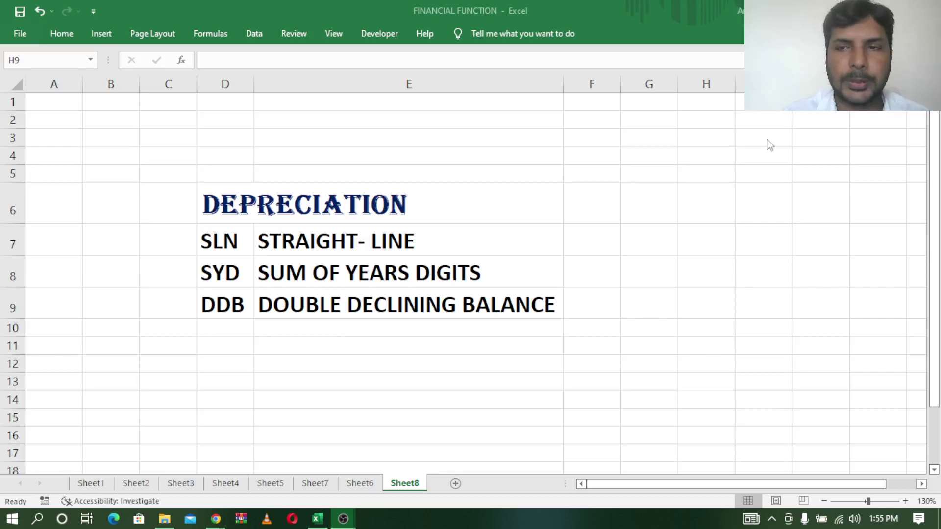
Point out the DEPRECIATION title, then switch to the tutorial channel's YouTube Playlists page.
{"action": "key", "text": "alt+Tab"}
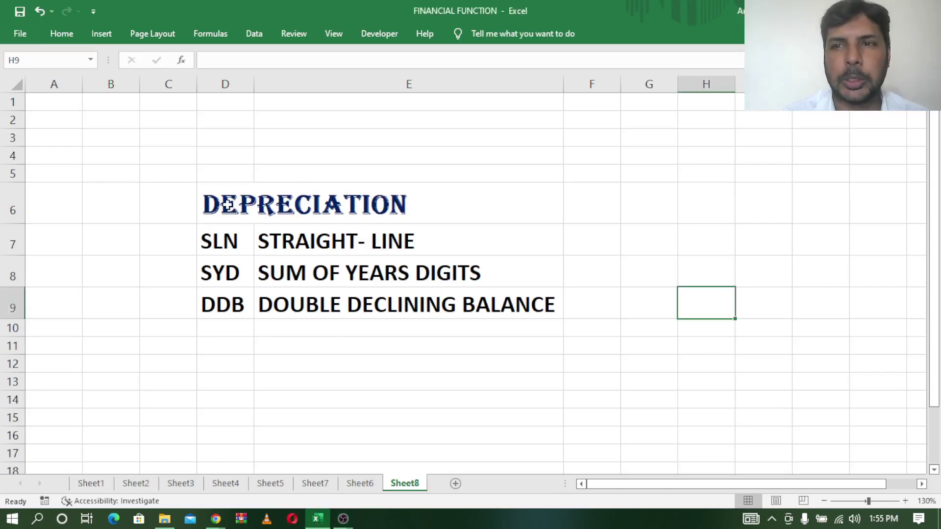
{"action": "left_click_drag", "start_coordinate": [227, 205], "coordinate": [434, 206]}
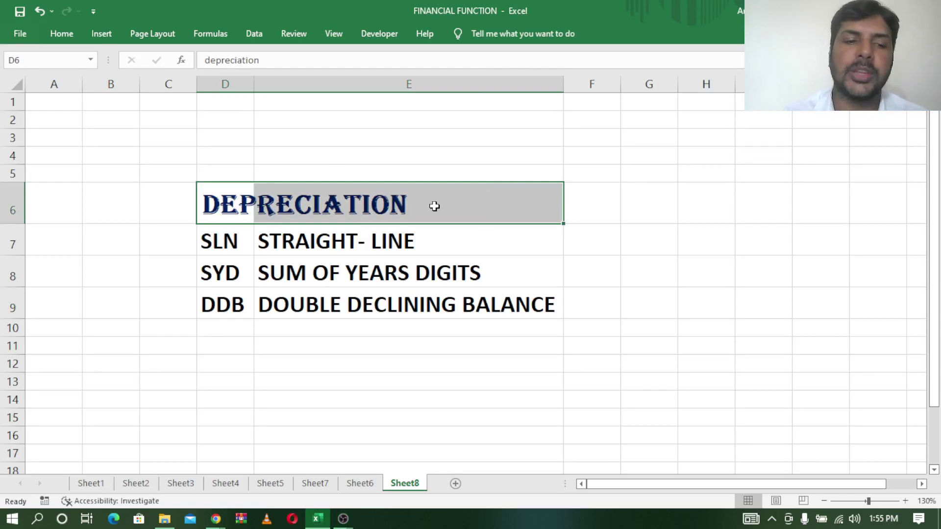
{"action": "mouse_move", "coordinate": [216, 523]}
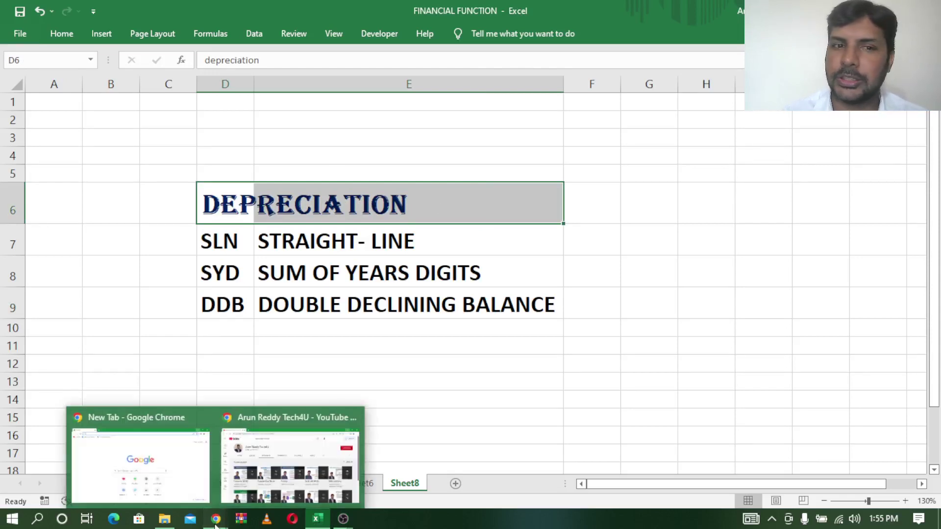
{"action": "left_click", "coordinate": [268, 460]}
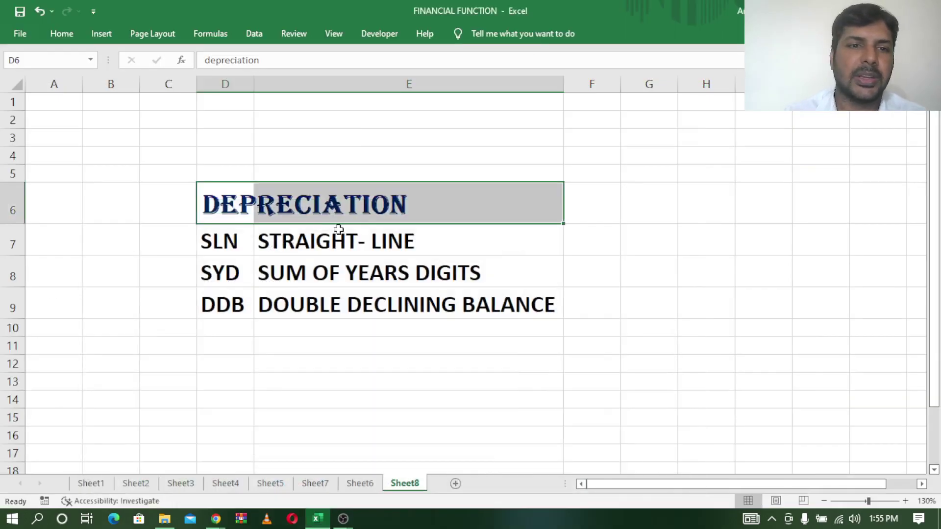
Go over SLN (straight-line), SYD (sum of years digits) and DDB (double declining balance) in D7:E9.
{"action": "left_click", "coordinate": [242, 241]}
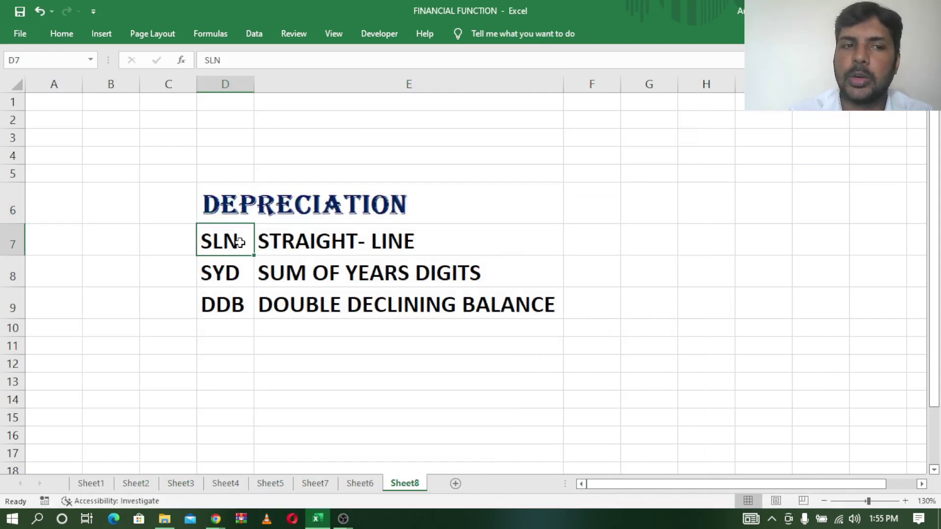
{"action": "left_click", "coordinate": [336, 245]}
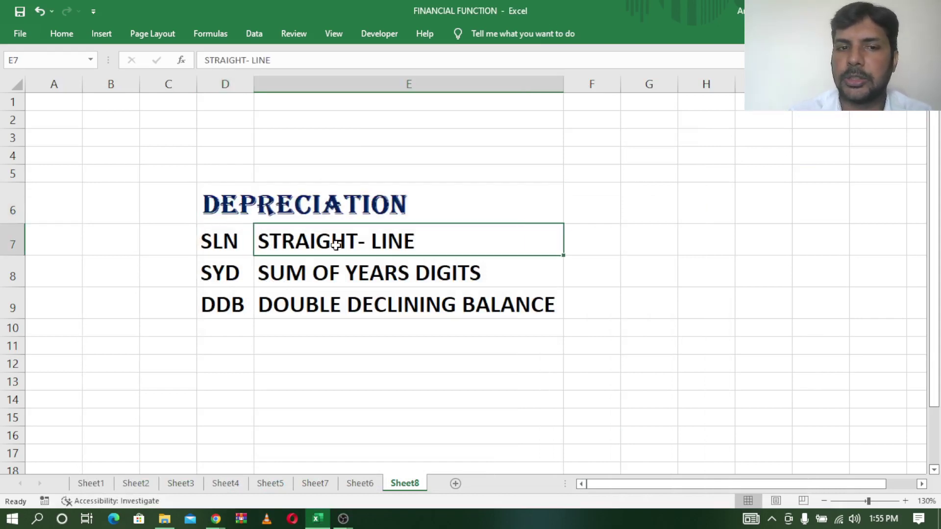
{"action": "left_click", "coordinate": [207, 273]}
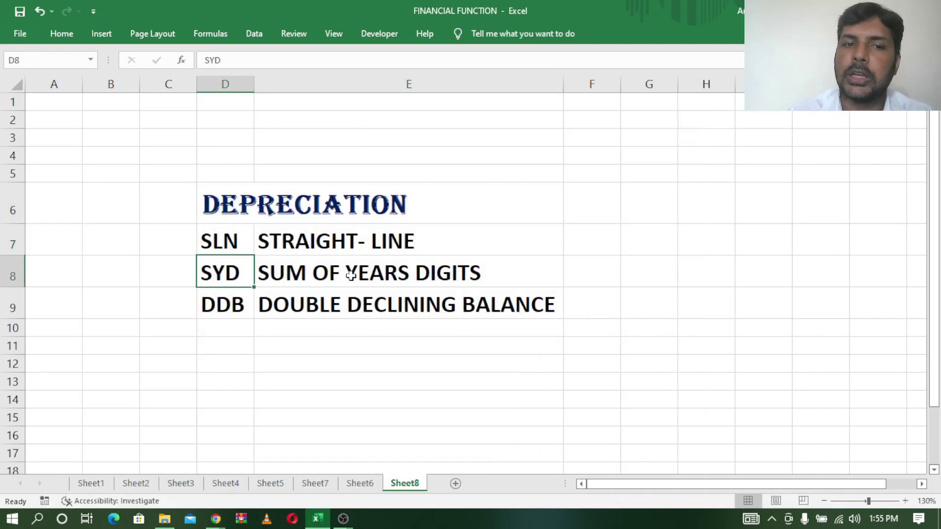
{"action": "left_click", "coordinate": [348, 274]}
{"action": "left_click", "coordinate": [226, 305]}
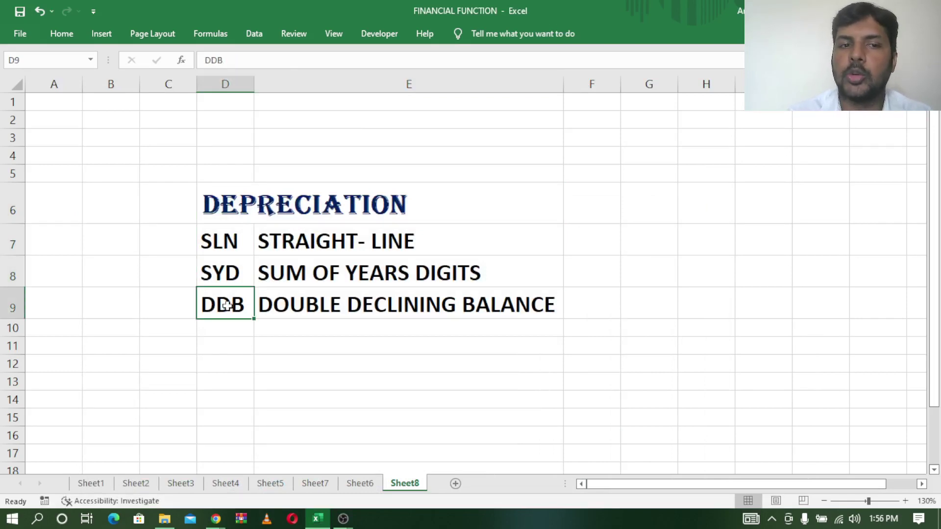
{"action": "left_click", "coordinate": [382, 305]}
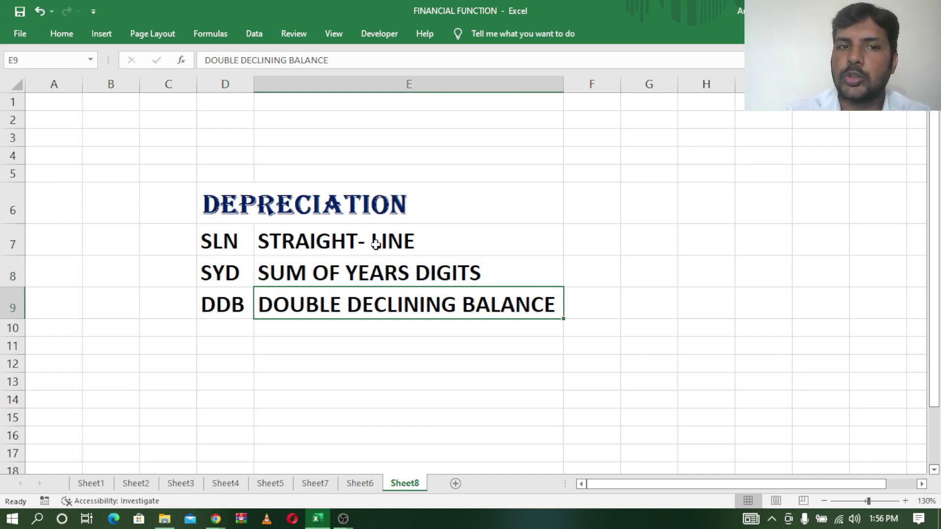
{"action": "left_click_drag", "start_coordinate": [376, 241], "coordinate": [377, 302]}
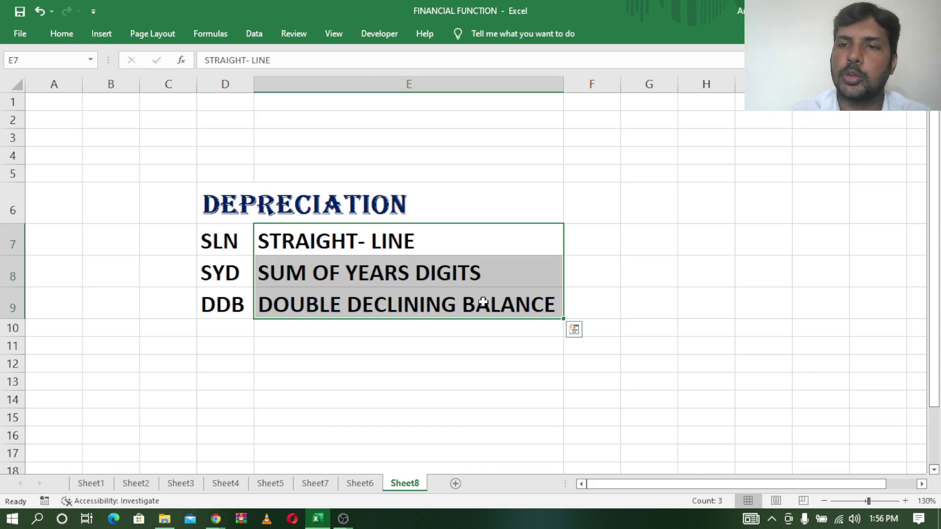
{"action": "left_click", "coordinate": [361, 484]}
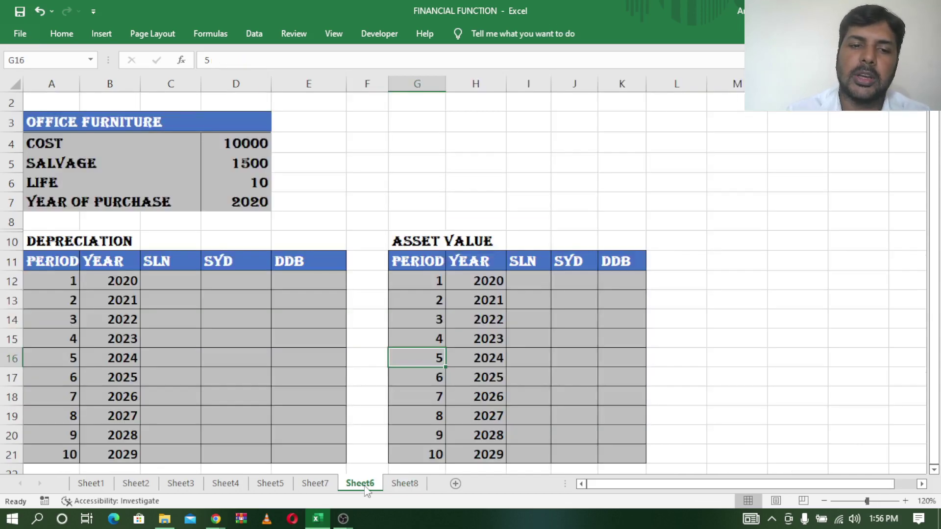
{"action": "left_click", "coordinate": [54, 141]}
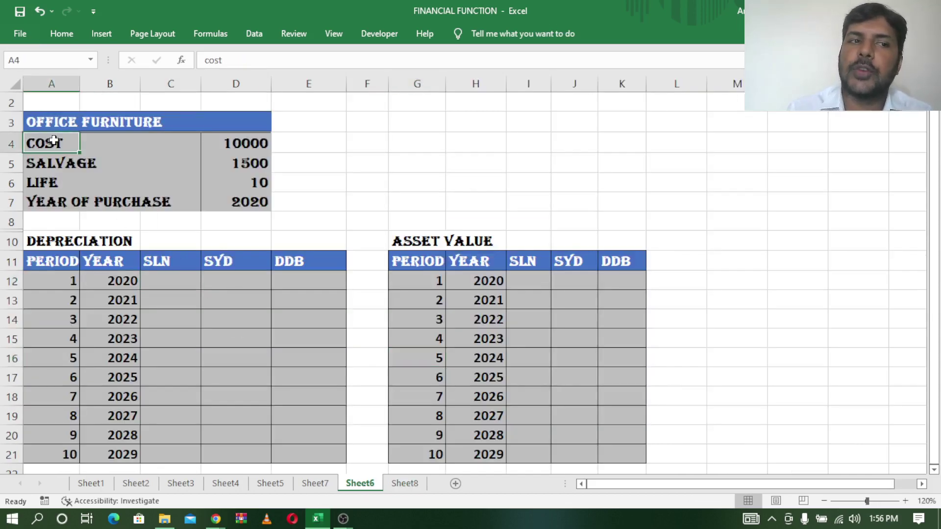
{"action": "left_click", "coordinate": [261, 142]}
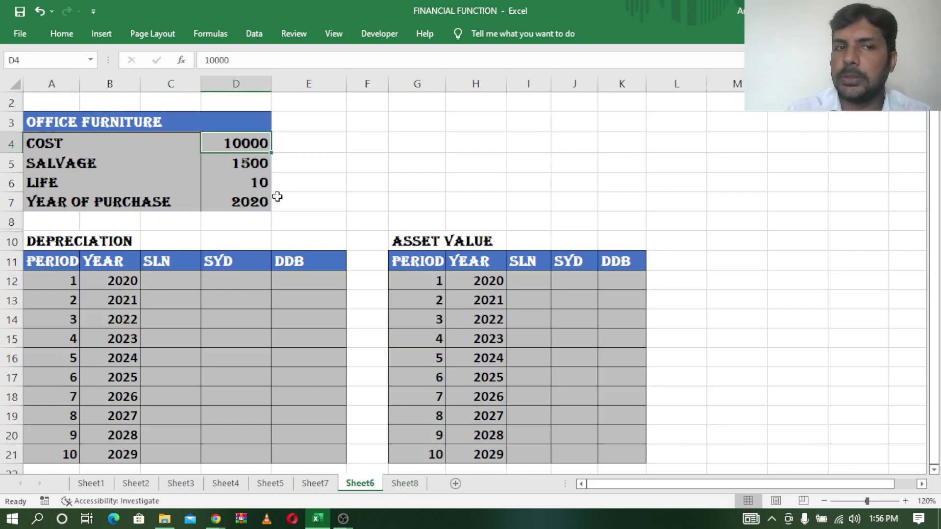
{"action": "left_click", "coordinate": [249, 162]}
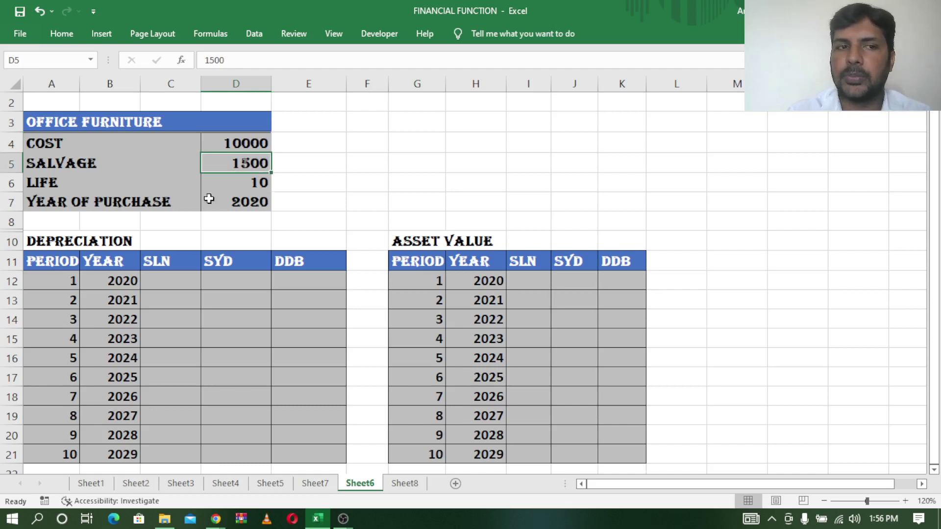
{"action": "left_click", "coordinate": [255, 185]}
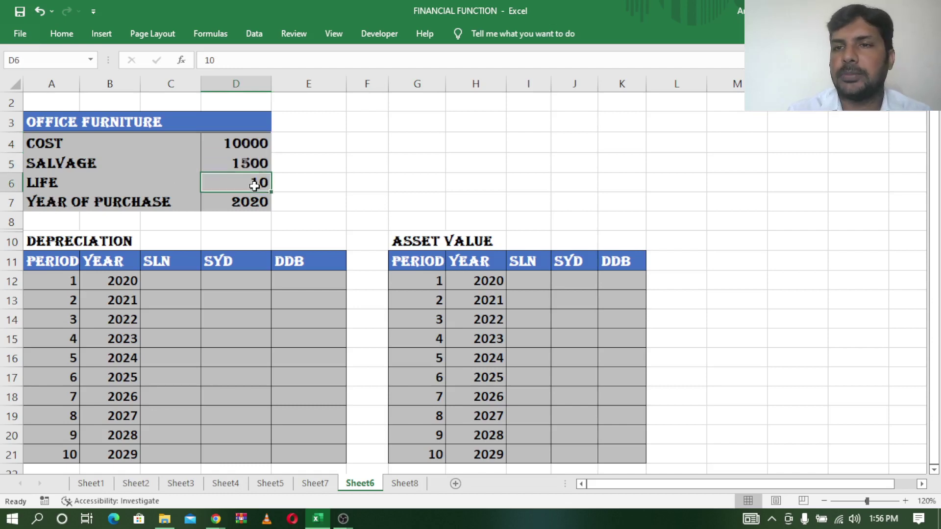
{"action": "left_click_drag", "start_coordinate": [252, 142], "coordinate": [254, 179]}
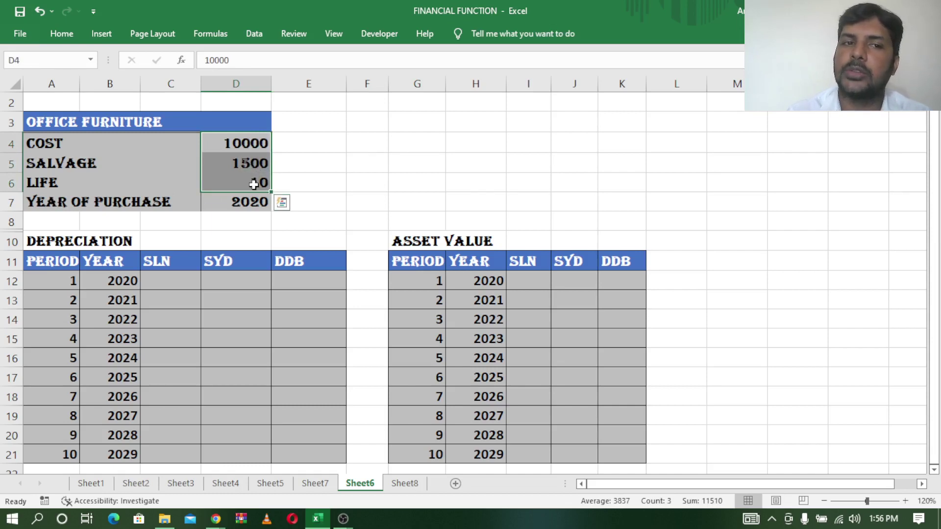
{"action": "left_click", "coordinate": [254, 184]}
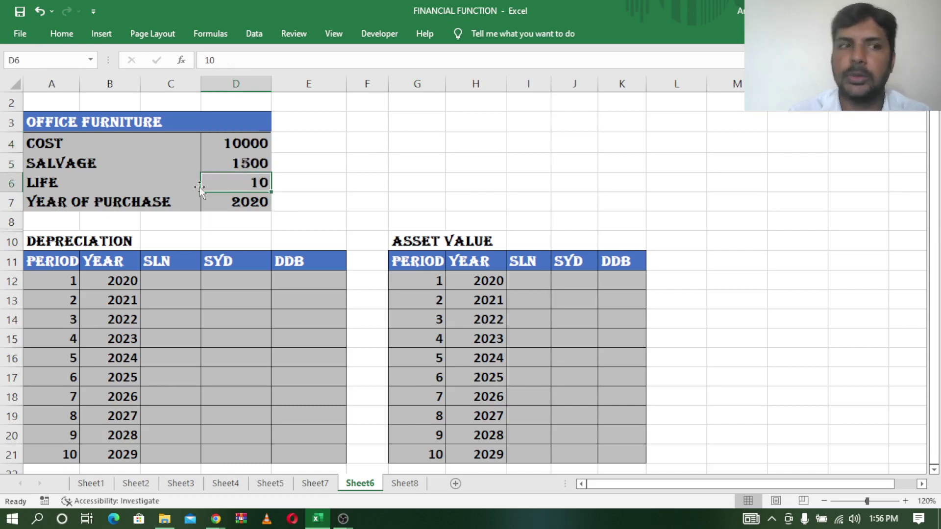
{"action": "left_click", "coordinate": [245, 202]}
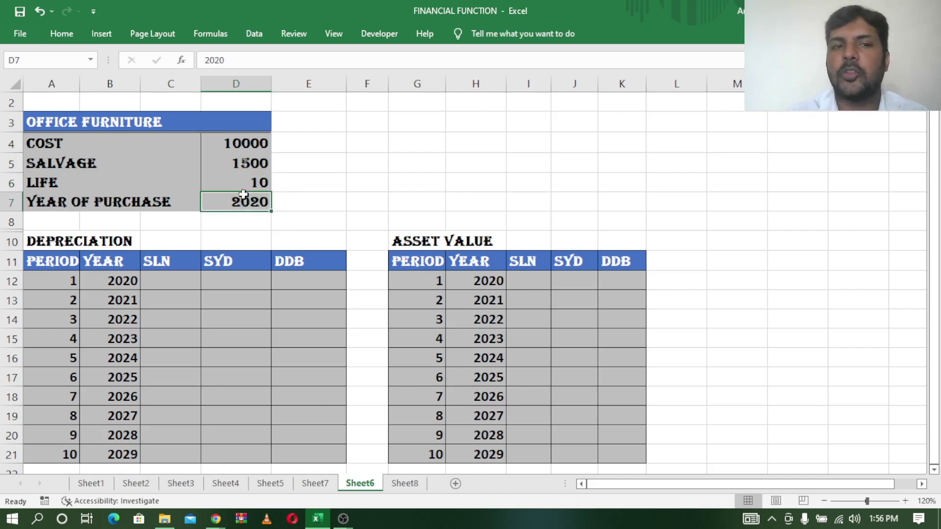
{"action": "left_click", "coordinate": [360, 185]}
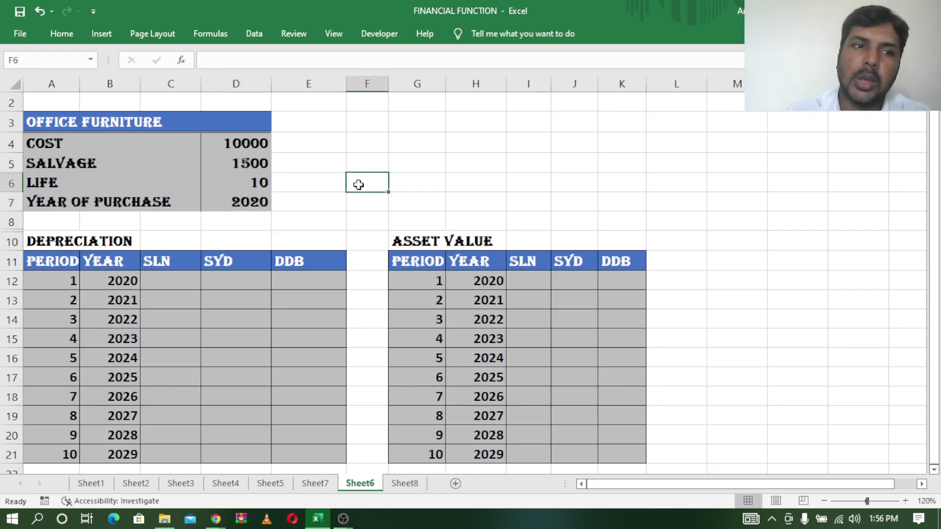
{"action": "left_click_drag", "start_coordinate": [29, 260], "coordinate": [326, 284]}
{"action": "left_click_drag", "start_coordinate": [330, 334], "coordinate": [311, 460]}
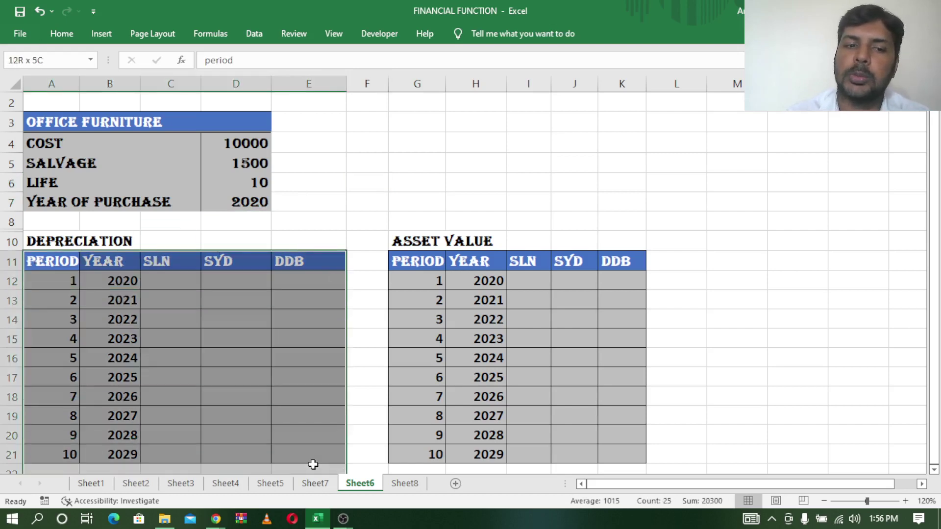
{"action": "left_click_drag", "start_coordinate": [401, 264], "coordinate": [627, 462]}
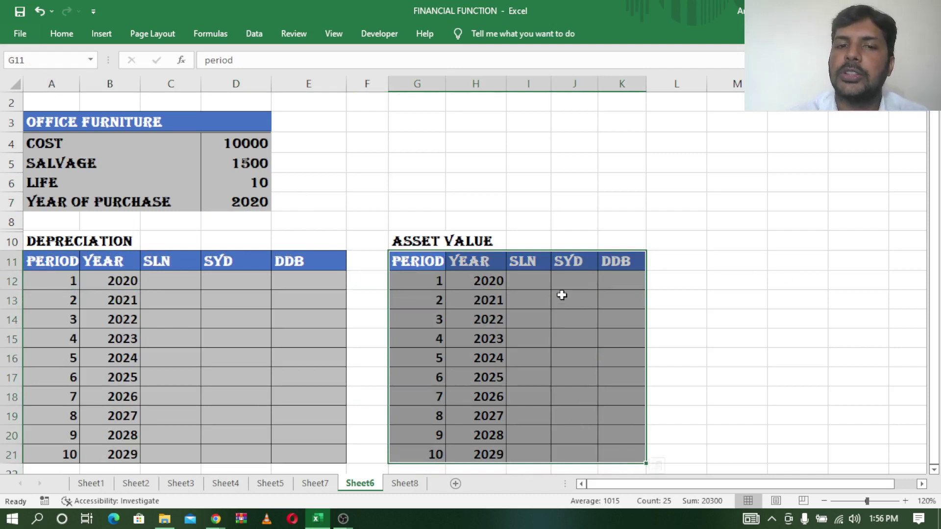
{"action": "left_click", "coordinate": [489, 263]}
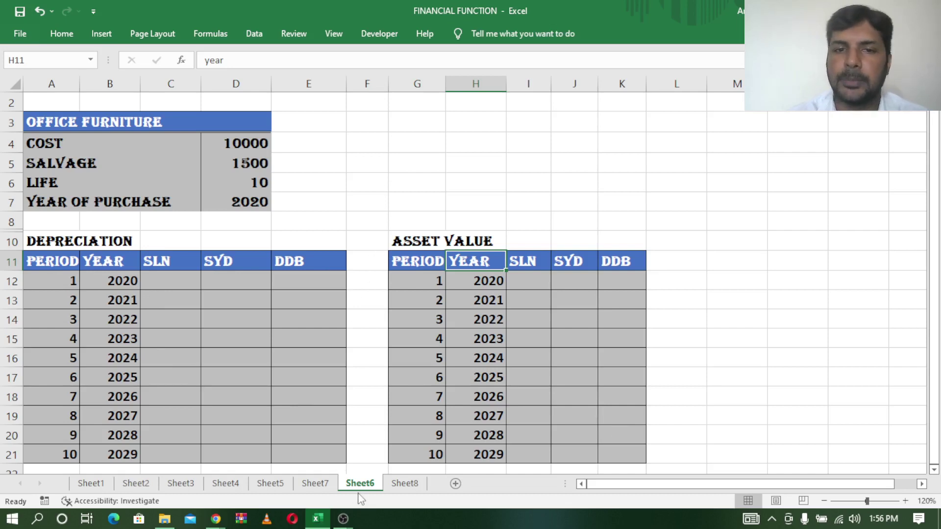
{"action": "left_click", "coordinate": [168, 287]}
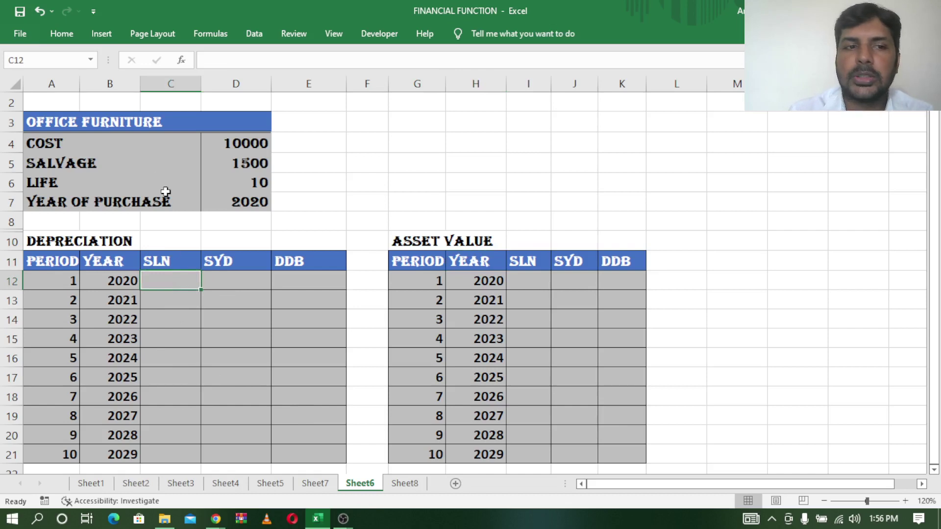
{"action": "left_click", "coordinate": [168, 84]}
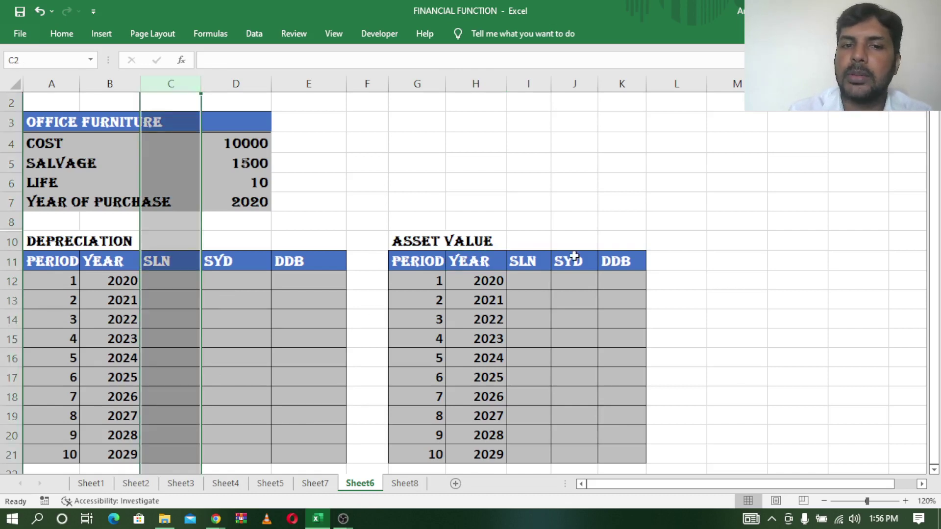
{"action": "left_click", "coordinate": [169, 289]}
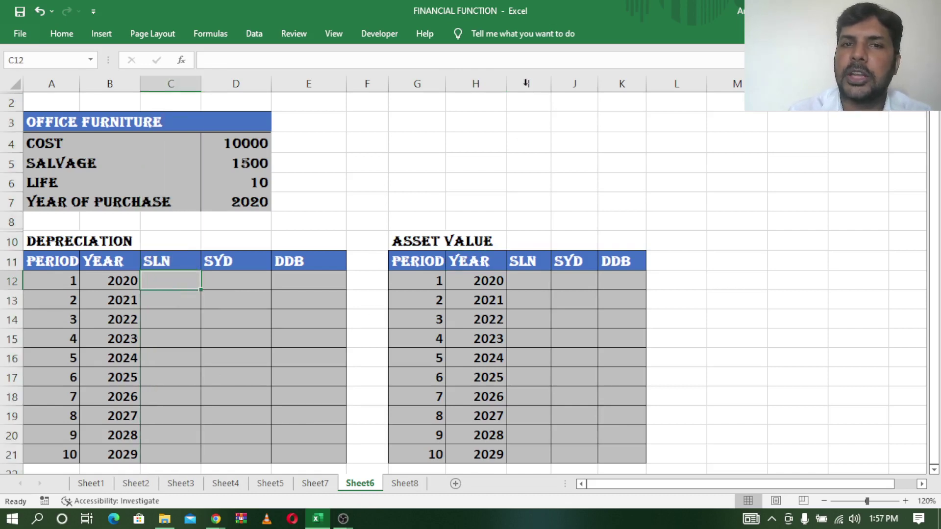
{"action": "left_click", "coordinate": [542, 80]}
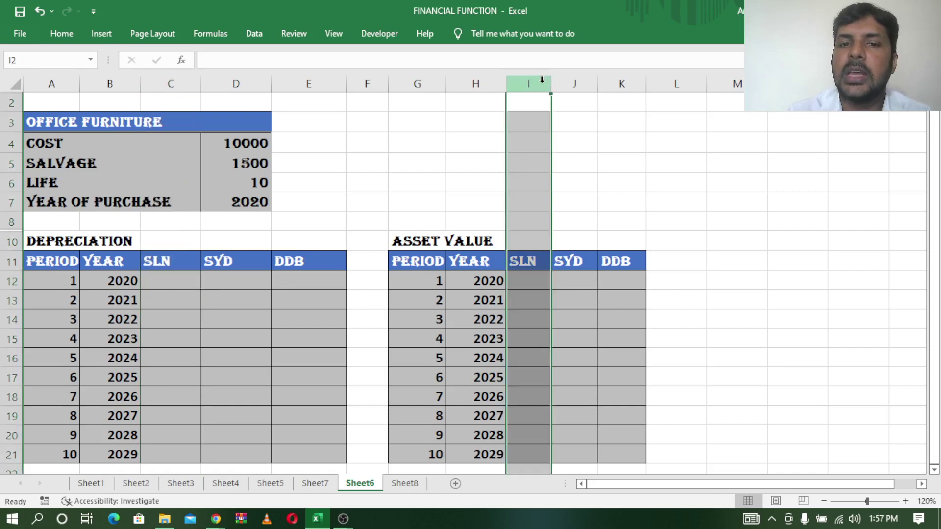
{"action": "left_click", "coordinate": [527, 282]}
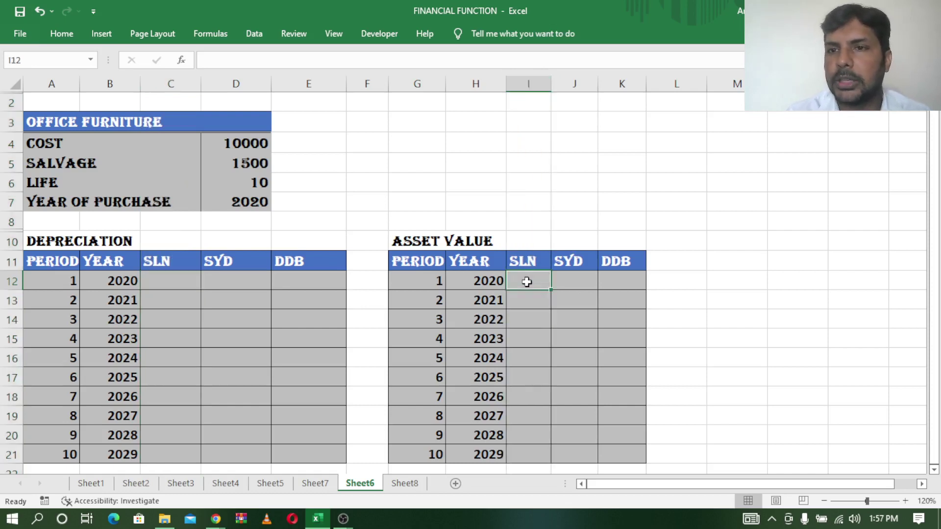
{"action": "left_click", "coordinate": [174, 279]}
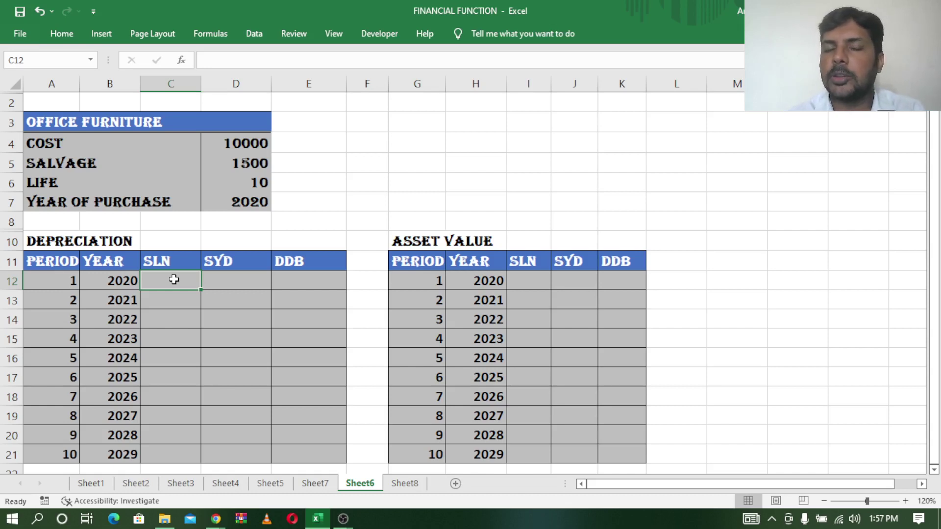
{"action": "left_click", "coordinate": [170, 83]}
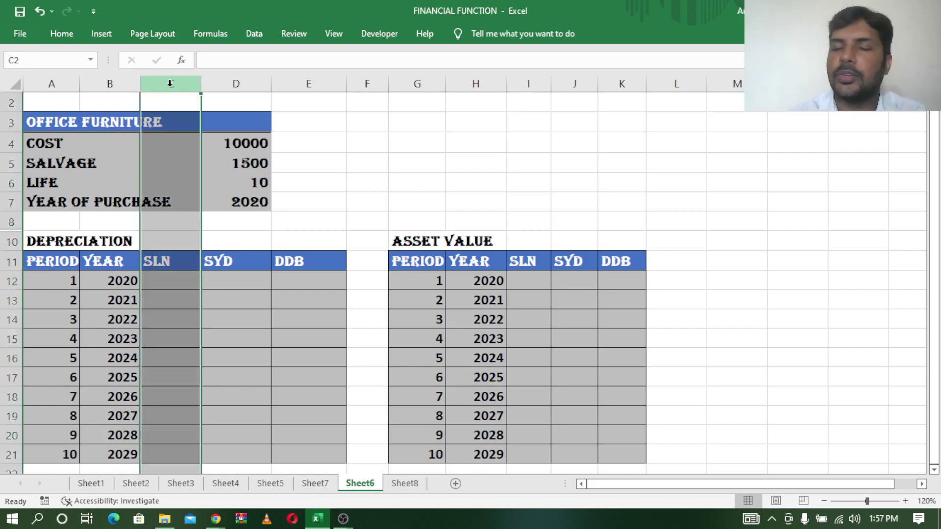
{"action": "left_click", "coordinate": [168, 277]}
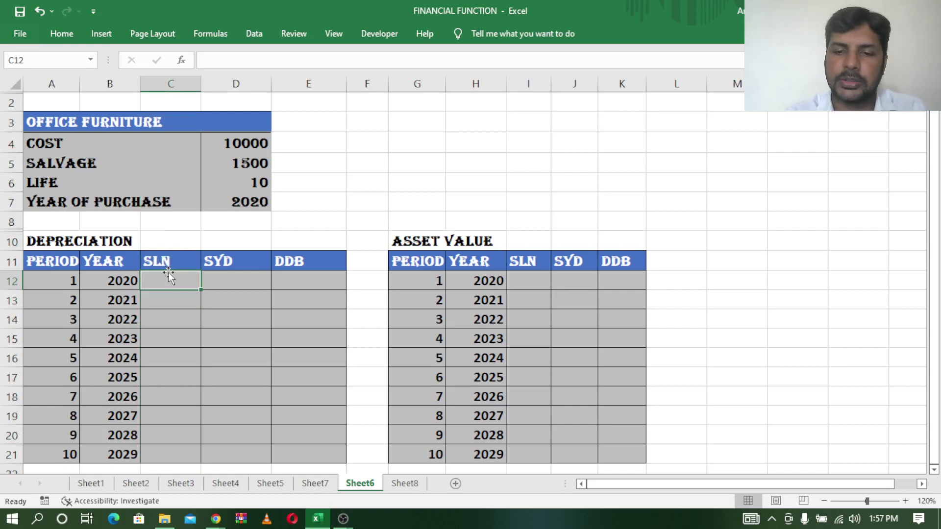
Enter =SLN(D4,D5,D6) in C12 using cost, salvage value and life.
{"action": "type", "text": "="}
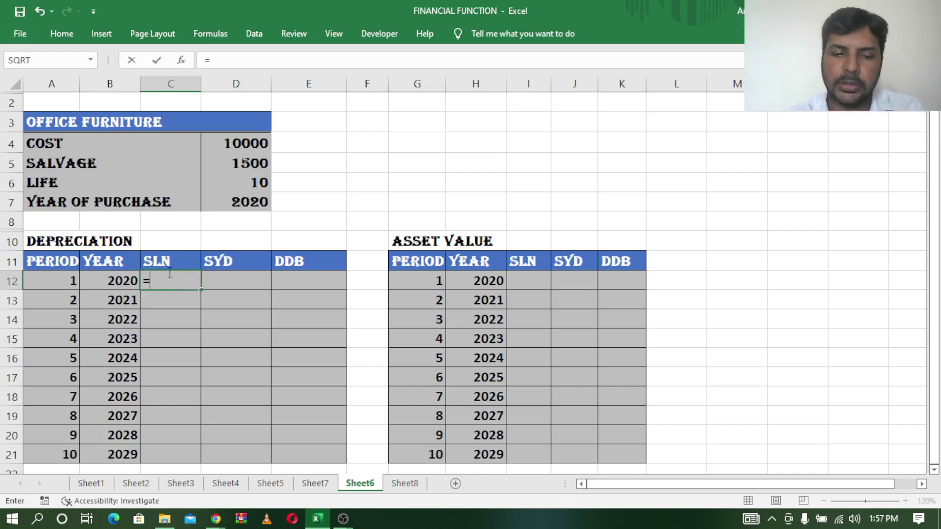
{"action": "type", "text": "sln"}
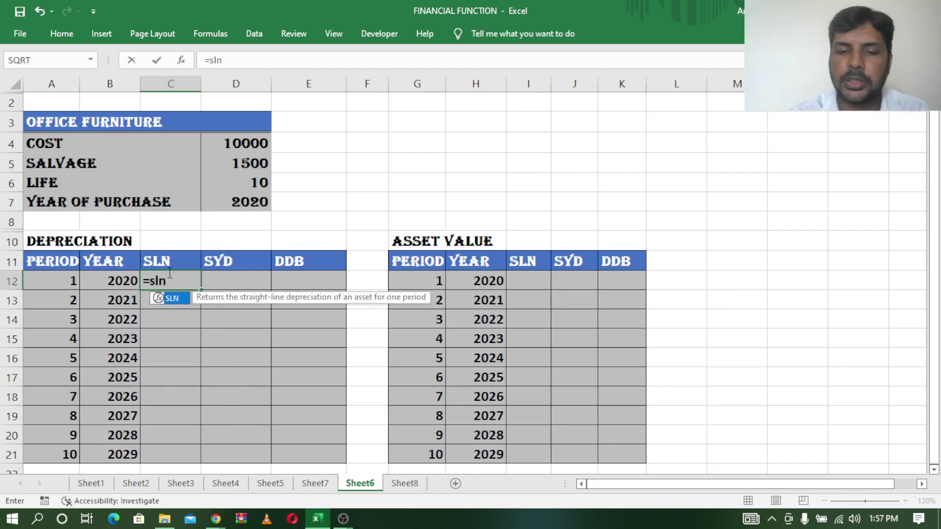
{"action": "type", "text": "("}
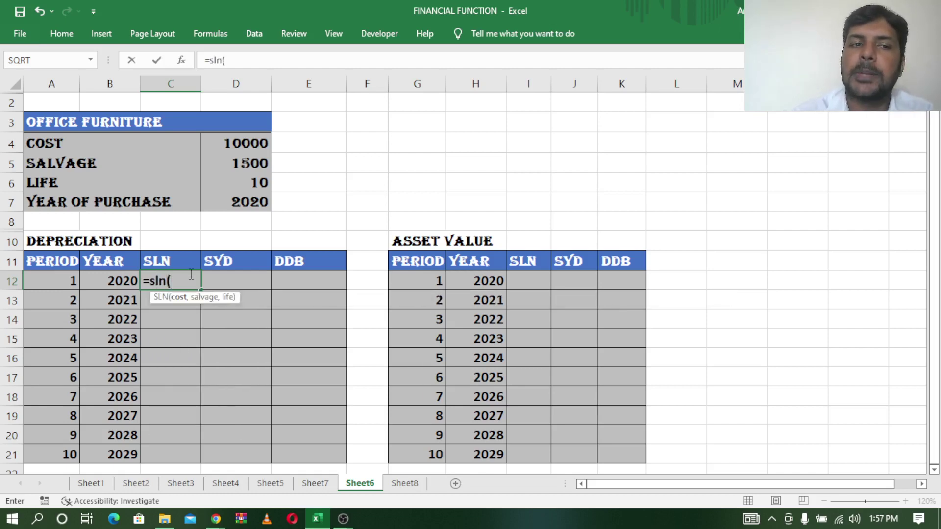
{"action": "left_click", "coordinate": [249, 140]}
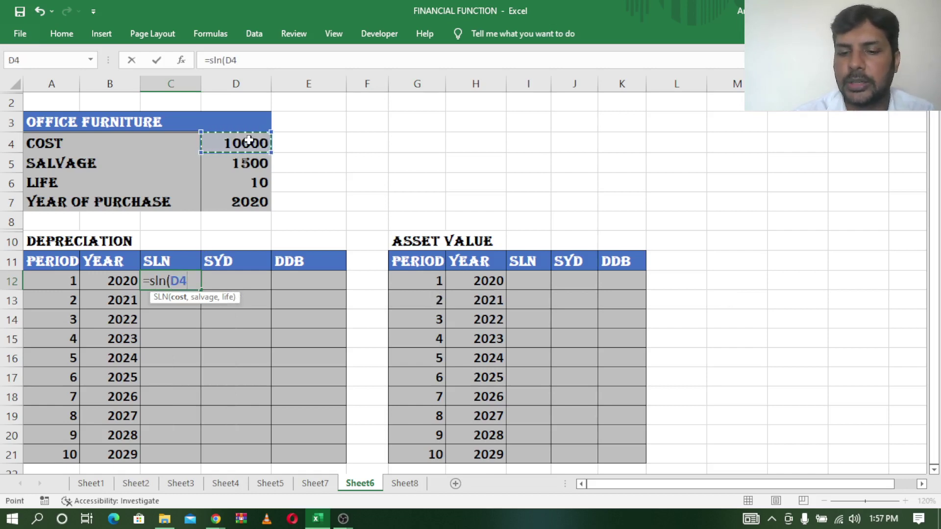
{"action": "type", "text": ","}
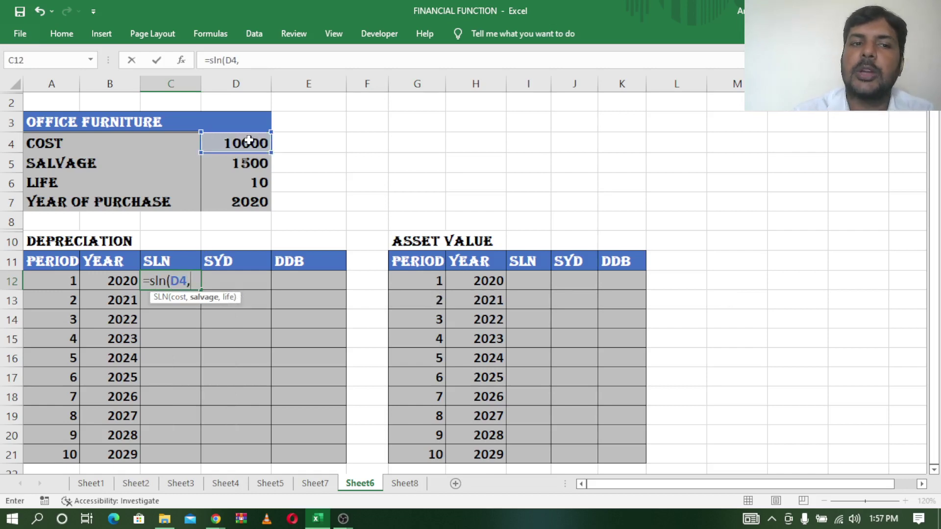
{"action": "left_click", "coordinate": [252, 164]}
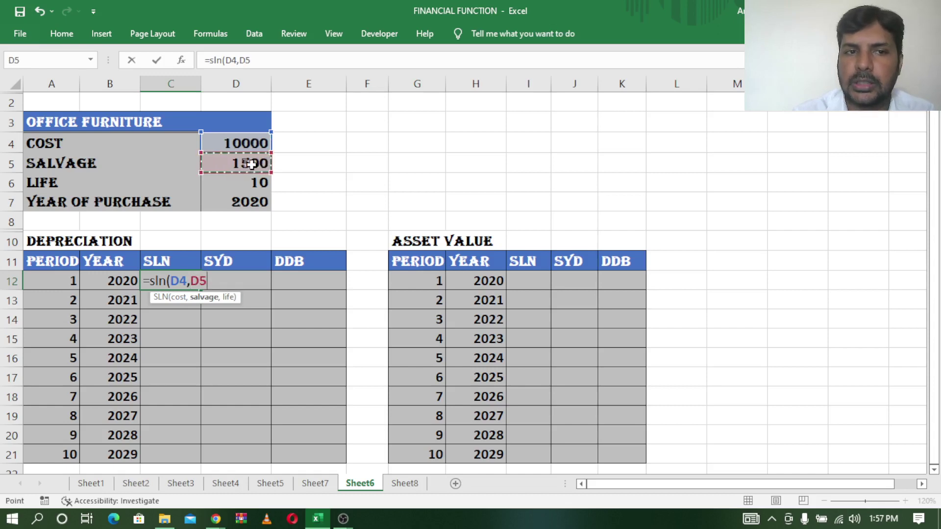
{"action": "type", "text": ","}
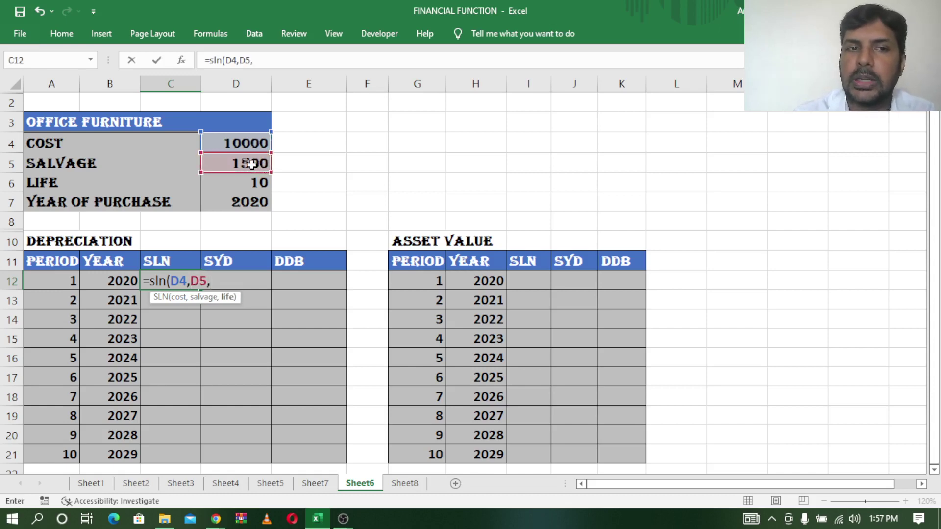
{"action": "left_click", "coordinate": [255, 181]}
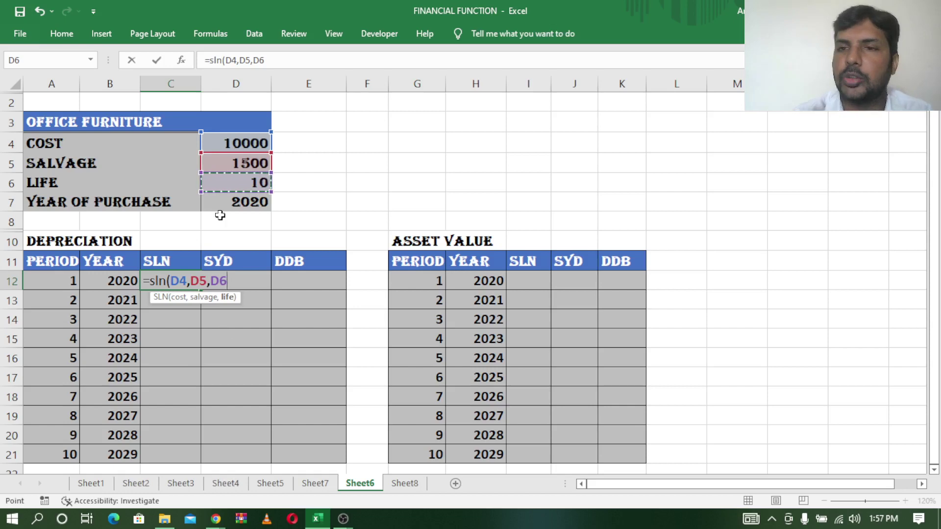
{"action": "type", "text": ")"}
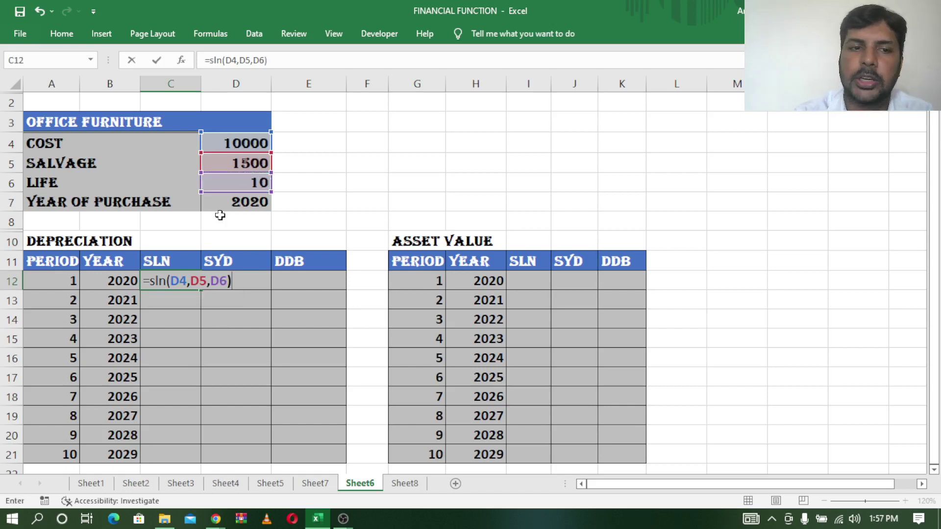
{"action": "key", "text": "Return"}
Make the C12 formula's references absolute: =SLN($D$4,$D$5,$D$6).
{"action": "left_click", "coordinate": [182, 280]}
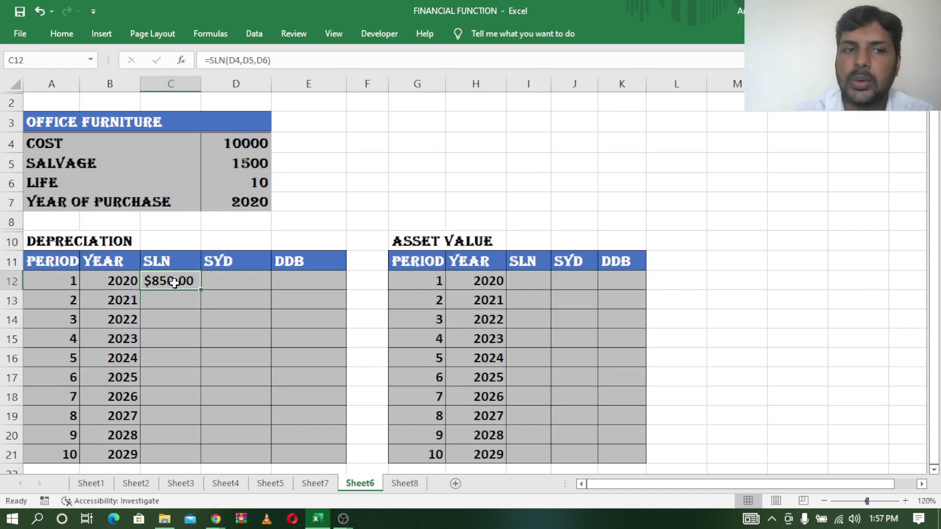
{"action": "double_click", "coordinate": [175, 283]}
{"action": "left_click", "coordinate": [181, 284]}
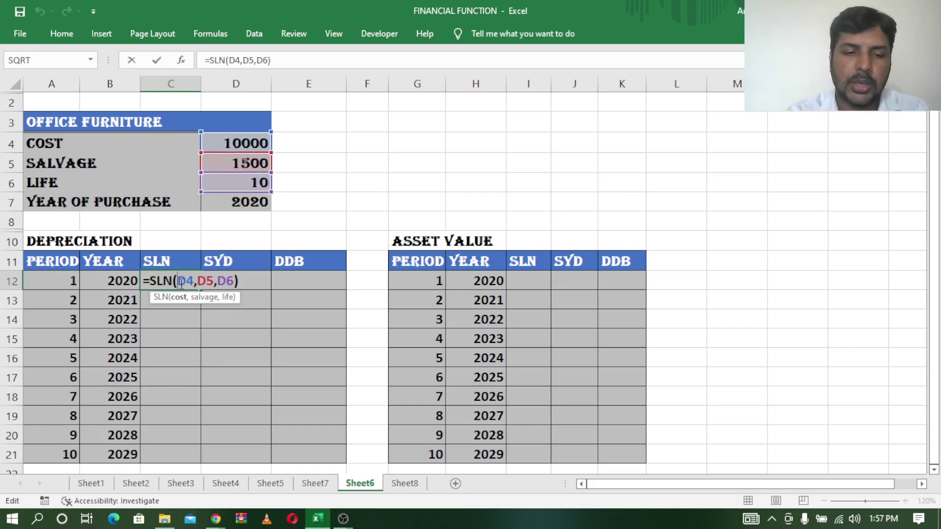
{"action": "key", "text": "F4"}
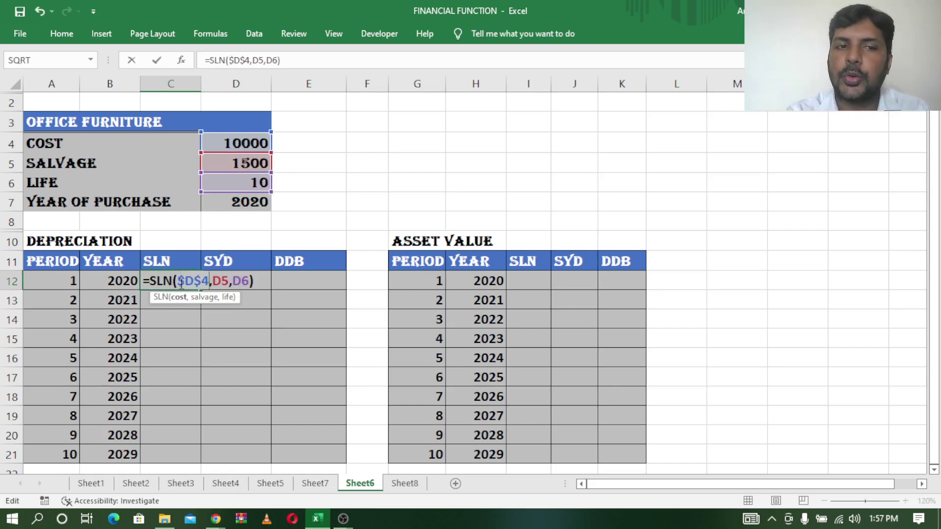
{"action": "left_click", "coordinate": [223, 279]}
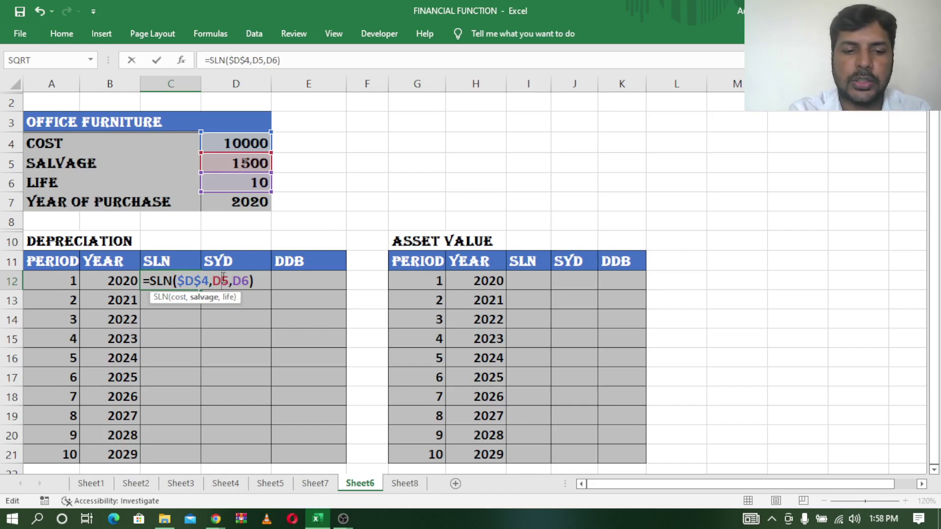
{"action": "key", "text": "F4"}
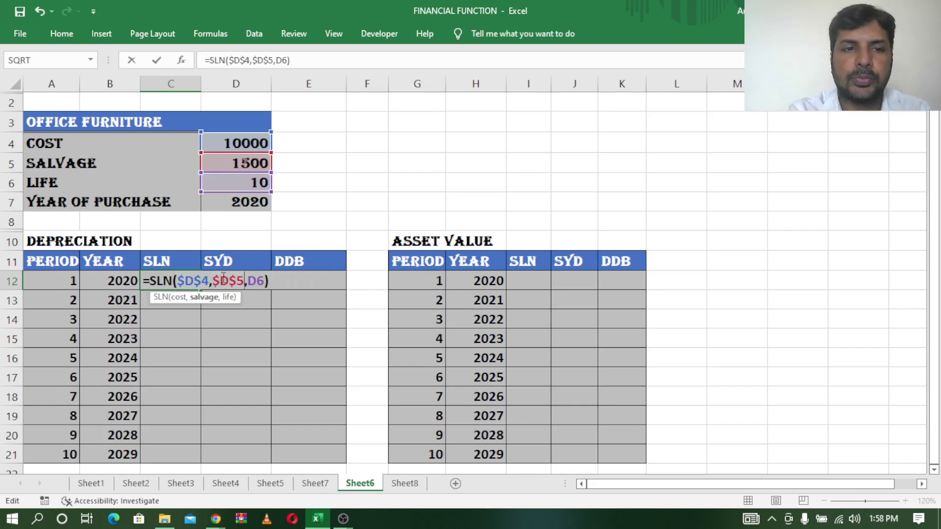
{"action": "left_click", "coordinate": [256, 281]}
{"action": "key", "text": "F4"}
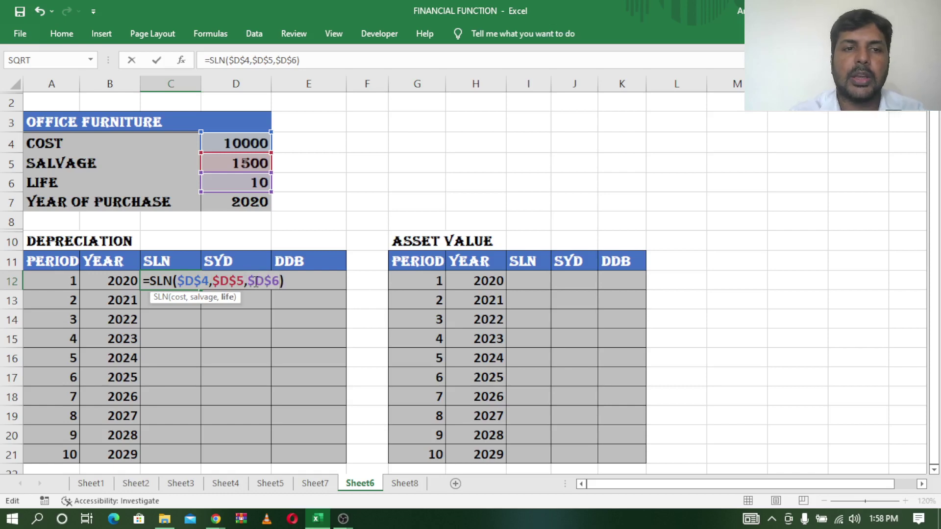
{"action": "key", "text": "Return"}
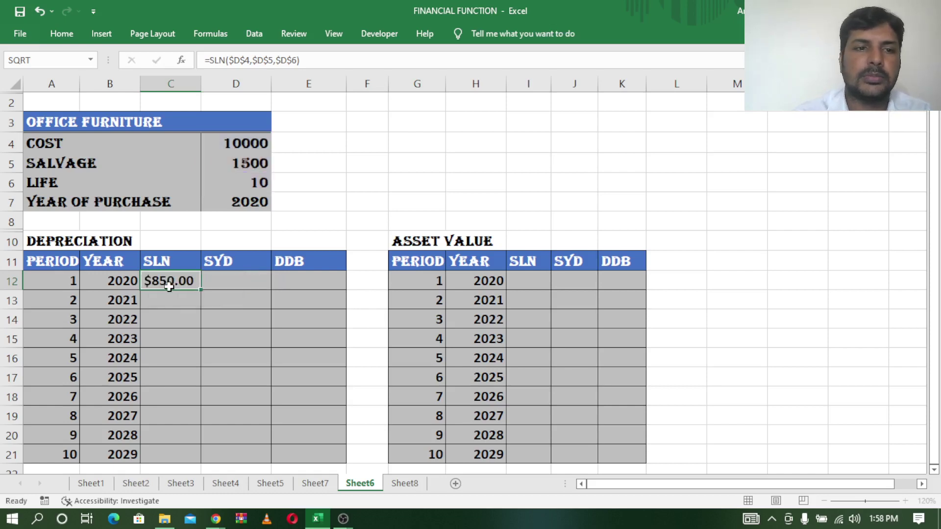
Copy the SLN formula down to C21, giving $850.00 for every year.
{"action": "left_click", "coordinate": [171, 287]}
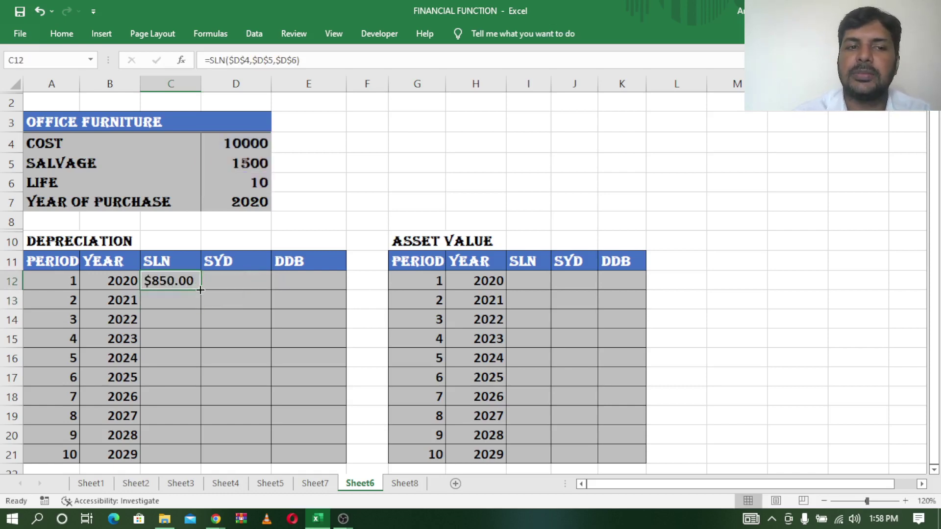
{"action": "double_click", "coordinate": [200, 290]}
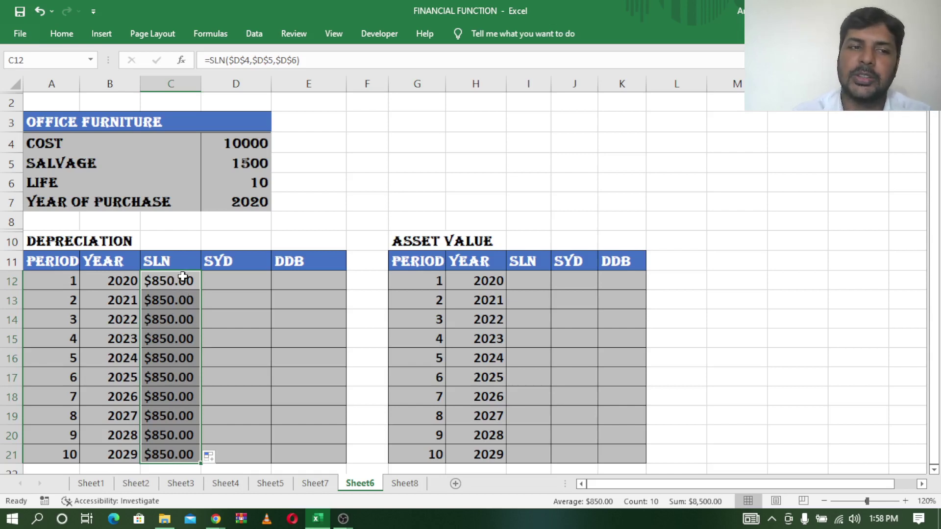
{"action": "left_click", "coordinate": [156, 285]}
{"action": "left_click", "coordinate": [115, 282]}
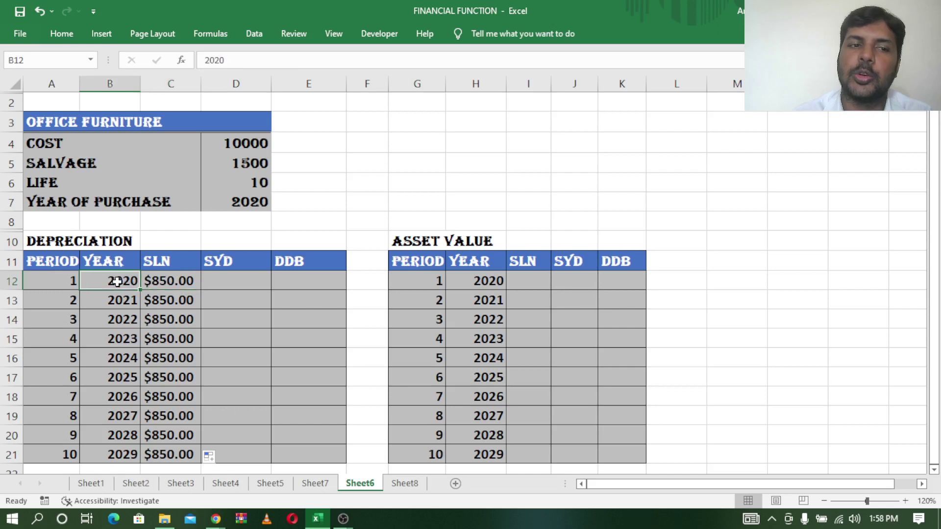
{"action": "left_click", "coordinate": [180, 282]}
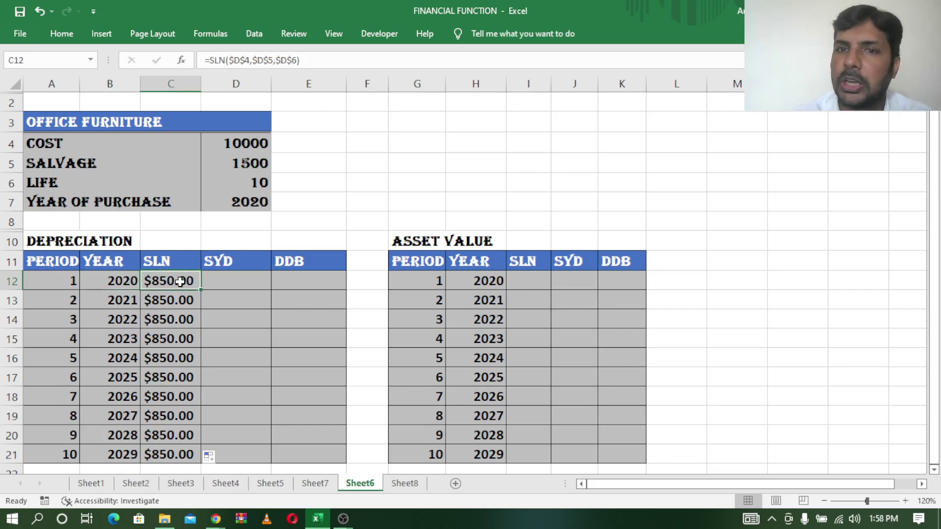
{"action": "left_click", "coordinate": [534, 277]}
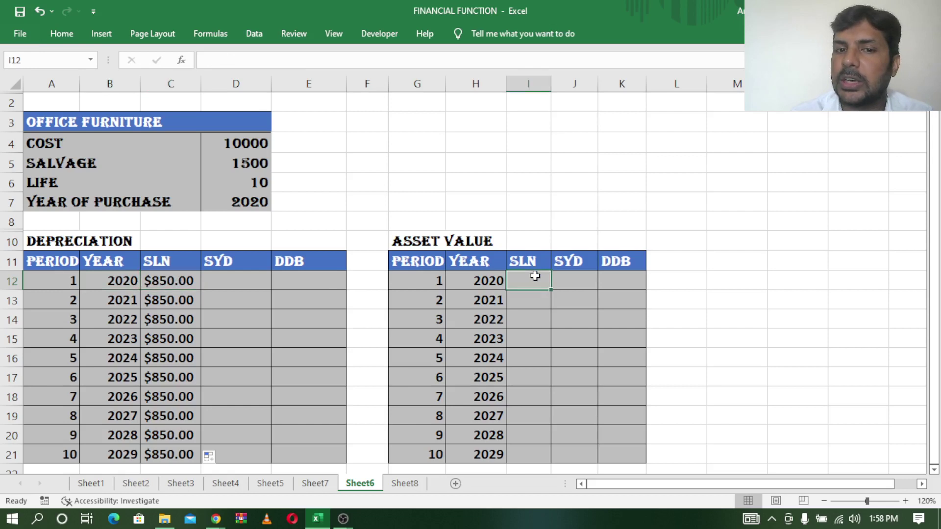
{"action": "left_click", "coordinate": [262, 143]}
{"action": "left_click", "coordinate": [520, 281]}
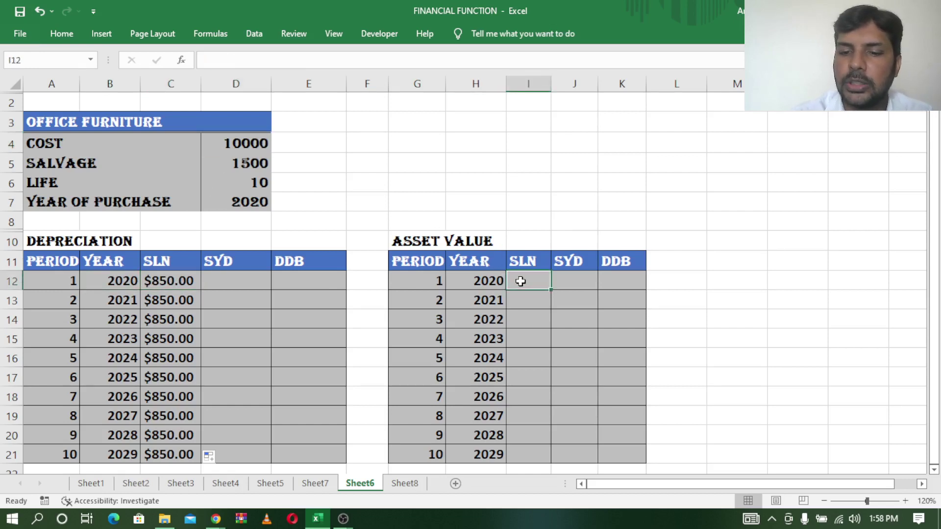
Enter the first SLN asset value in I12 as cost D4 minus C12, widening column I.
{"action": "type", "text": "="}
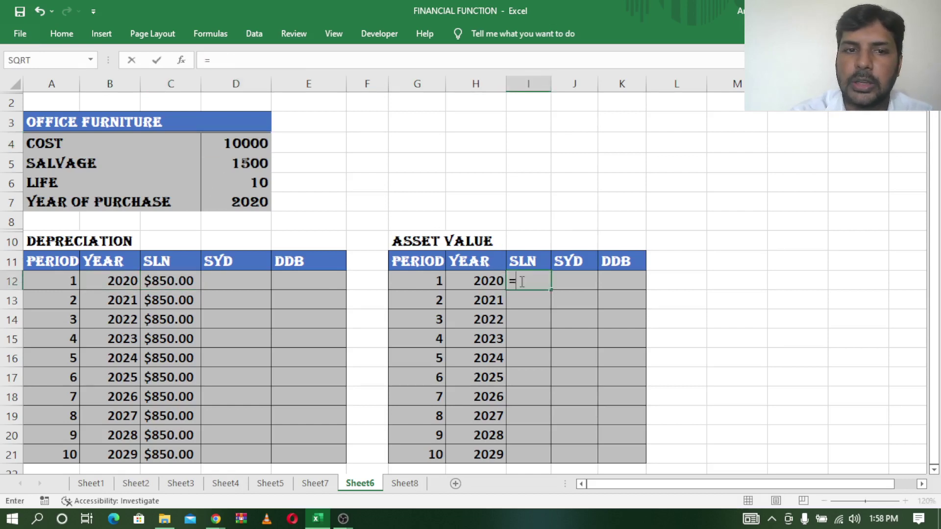
{"action": "left_click", "coordinate": [243, 140]}
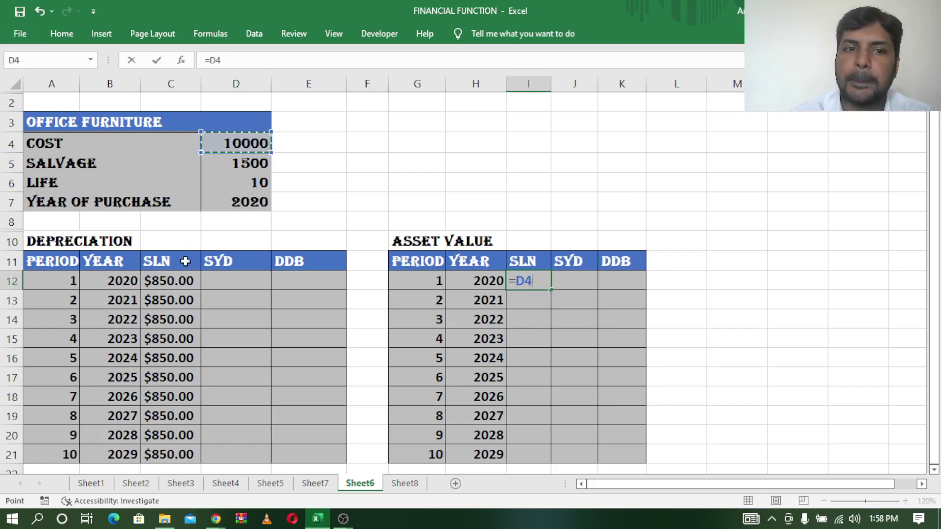
{"action": "type", "text": "-"}
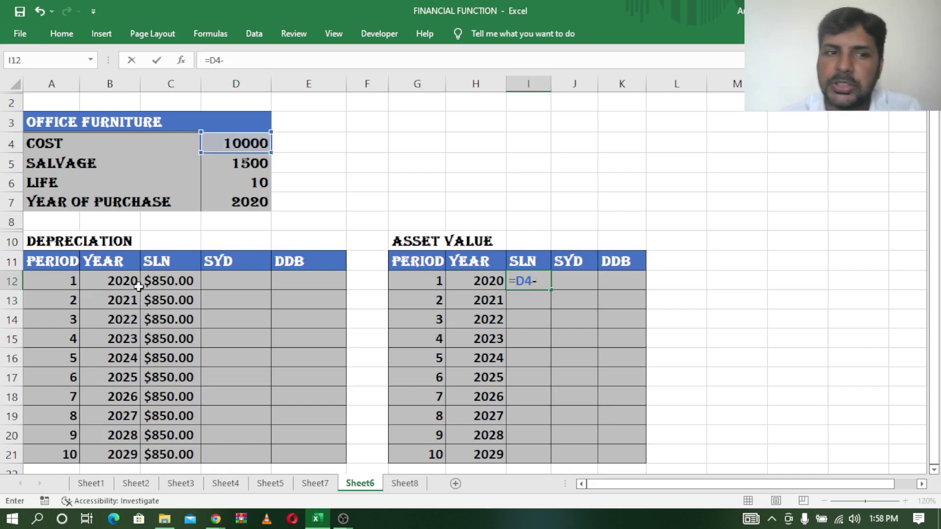
{"action": "left_click", "coordinate": [169, 280]}
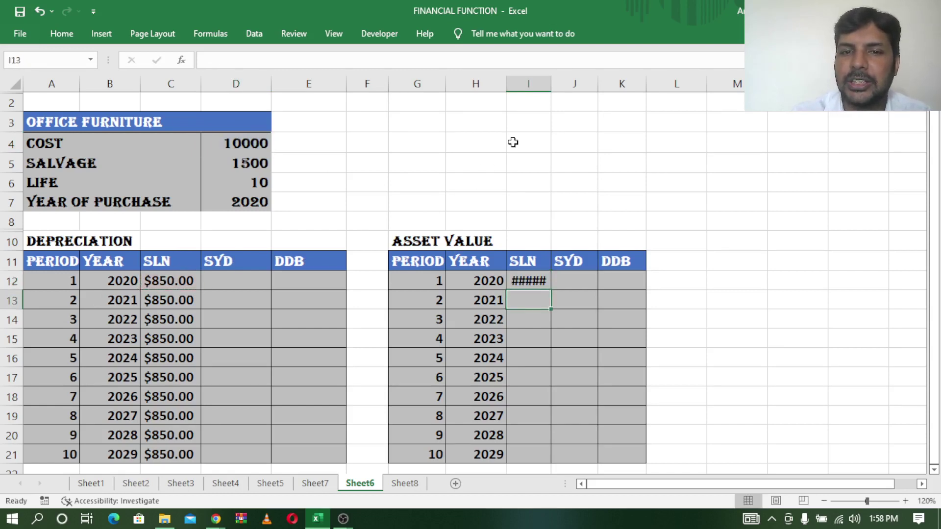
{"action": "left_click_drag", "start_coordinate": [552, 86], "coordinate": [588, 76]}
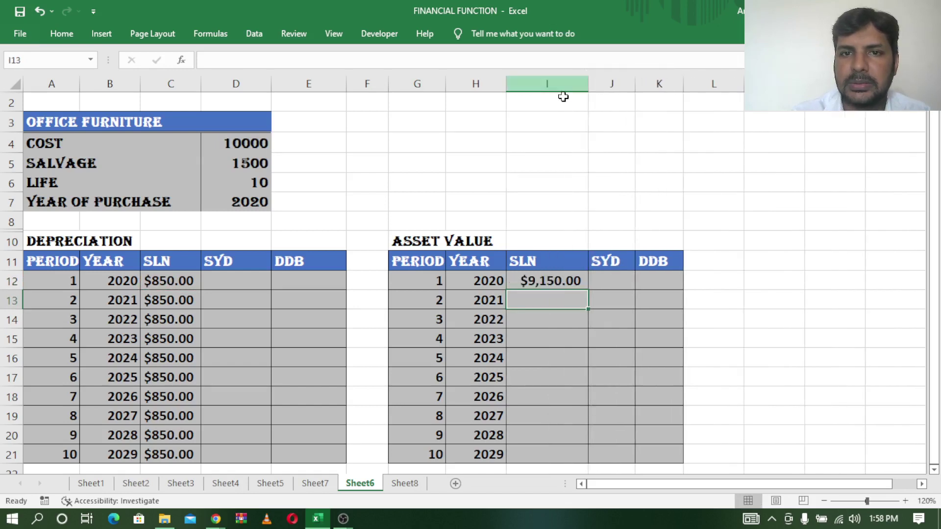
{"action": "left_click", "coordinate": [527, 281]}
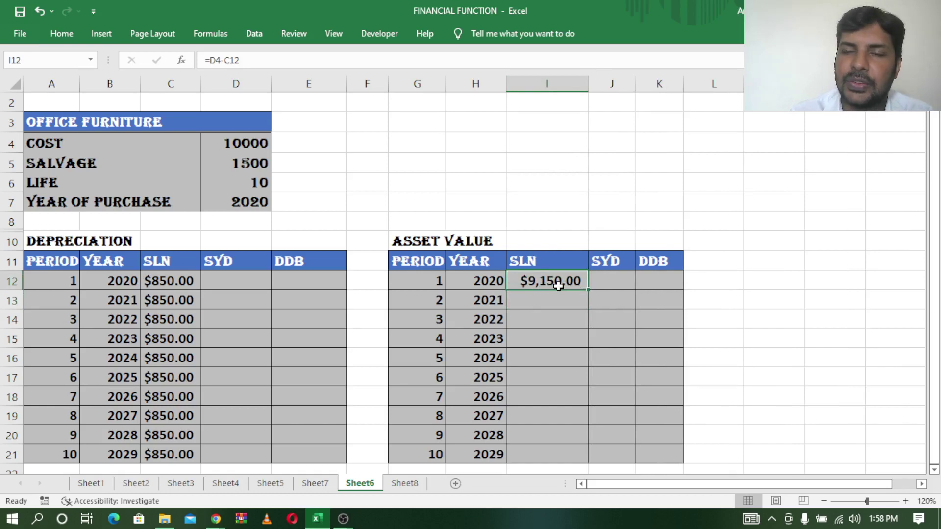
{"action": "left_click", "coordinate": [155, 287]}
{"action": "left_click", "coordinate": [243, 142]}
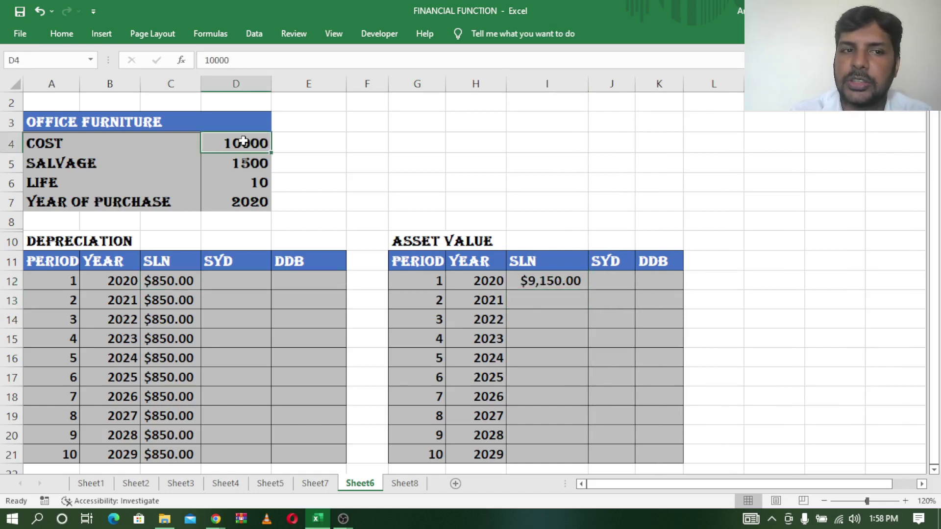
{"action": "left_click", "coordinate": [174, 282]}
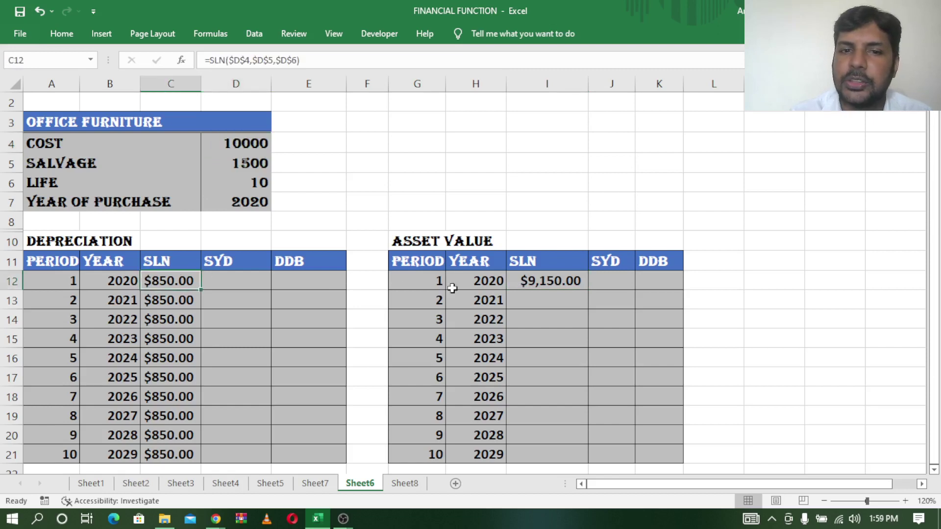
{"action": "left_click", "coordinate": [560, 283]}
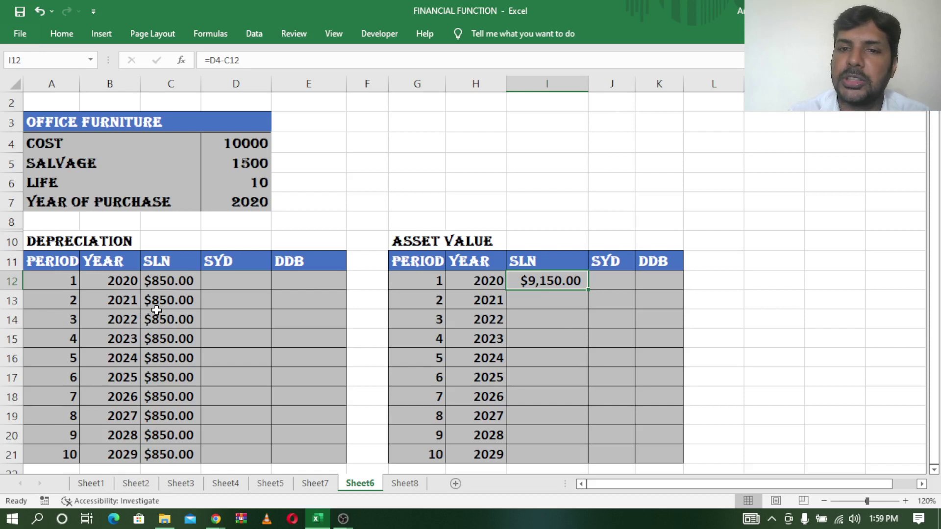
Enter =I12-C13 in I13 and fill it down to I21, ending at $1,500.00.
{"action": "left_click", "coordinate": [544, 301]}
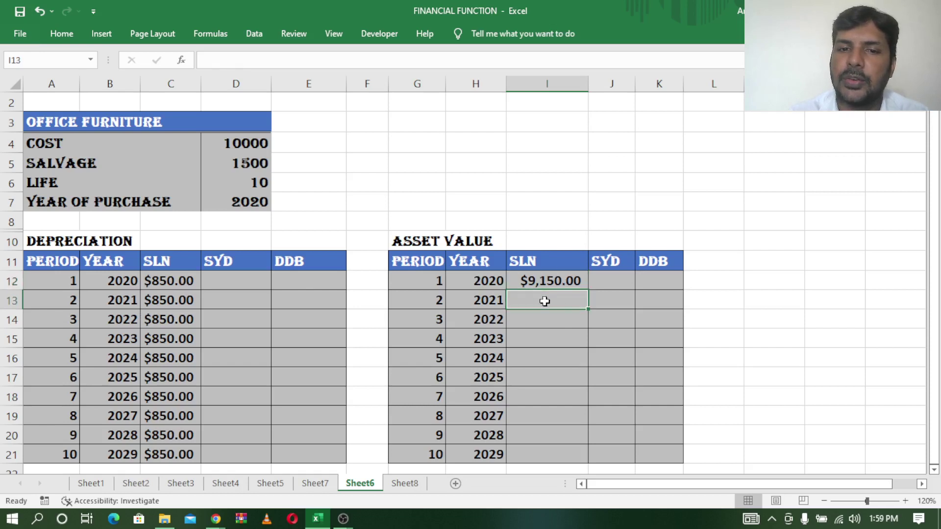
{"action": "type", "text": "="}
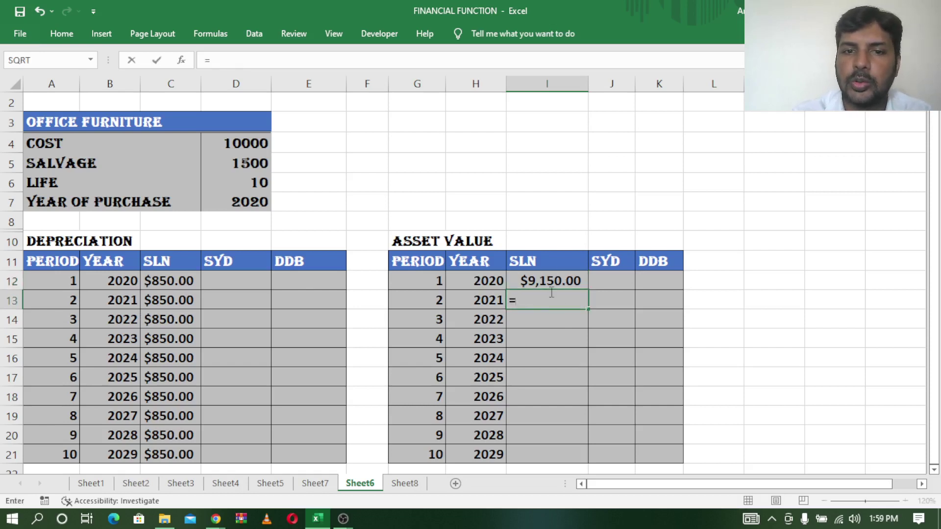
{"action": "left_click", "coordinate": [549, 278]}
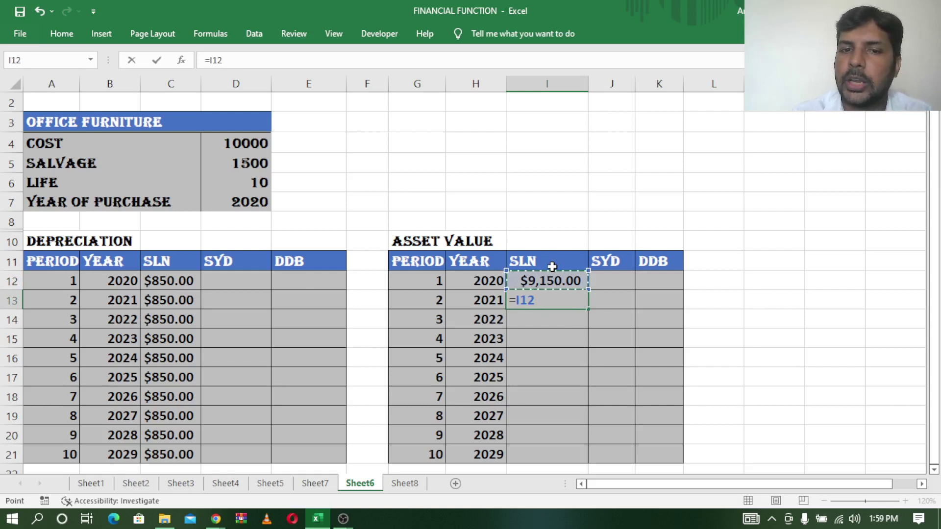
{"action": "type", "text": "-"}
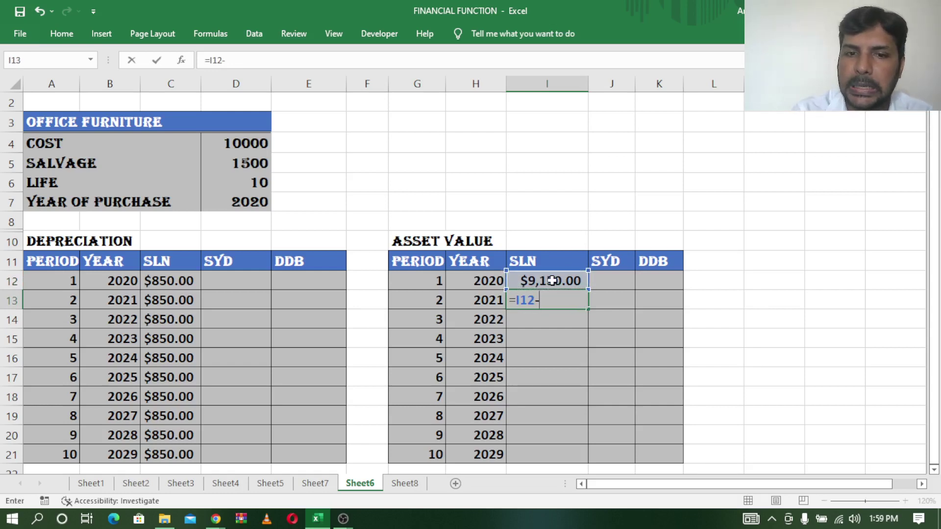
{"action": "left_click", "coordinate": [170, 302]}
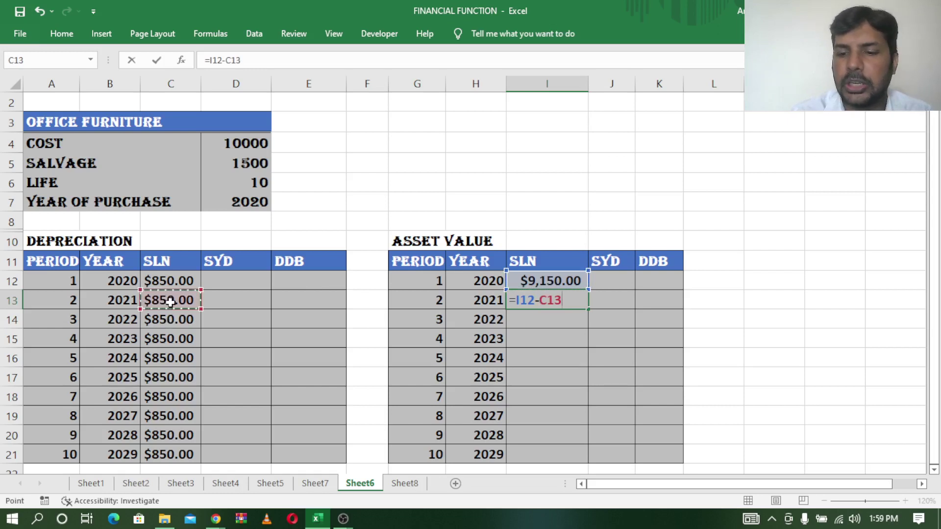
{"action": "key", "text": "Return"}
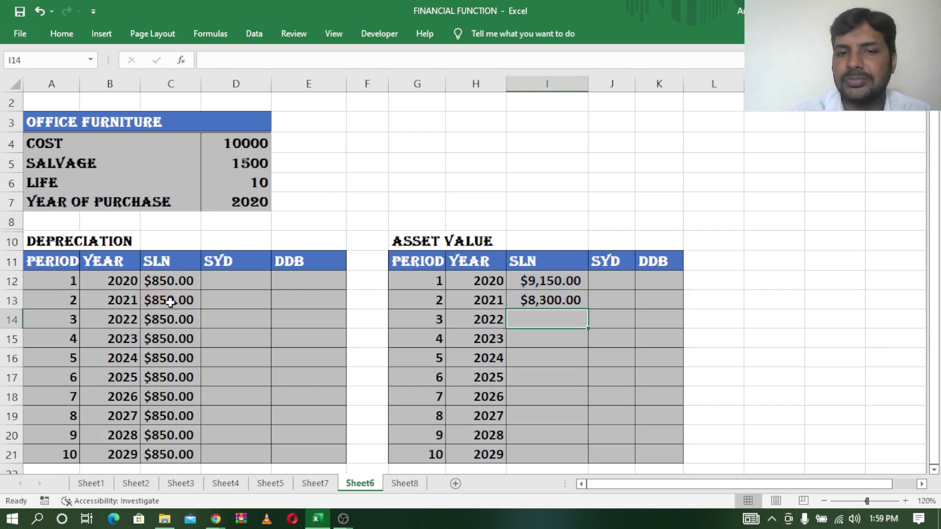
{"action": "left_click", "coordinate": [559, 299]}
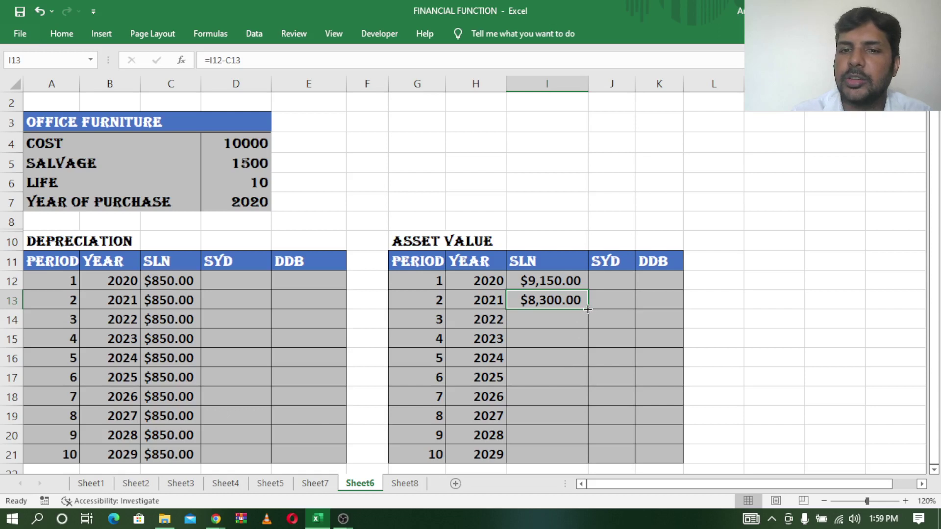
{"action": "left_click_drag", "start_coordinate": [587, 309], "coordinate": [588, 460]}
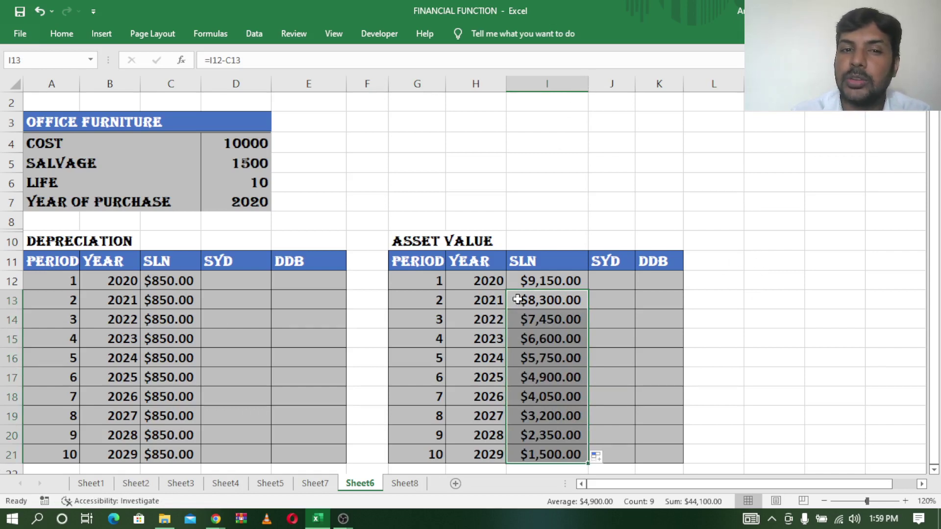
{"action": "left_click", "coordinate": [526, 285]}
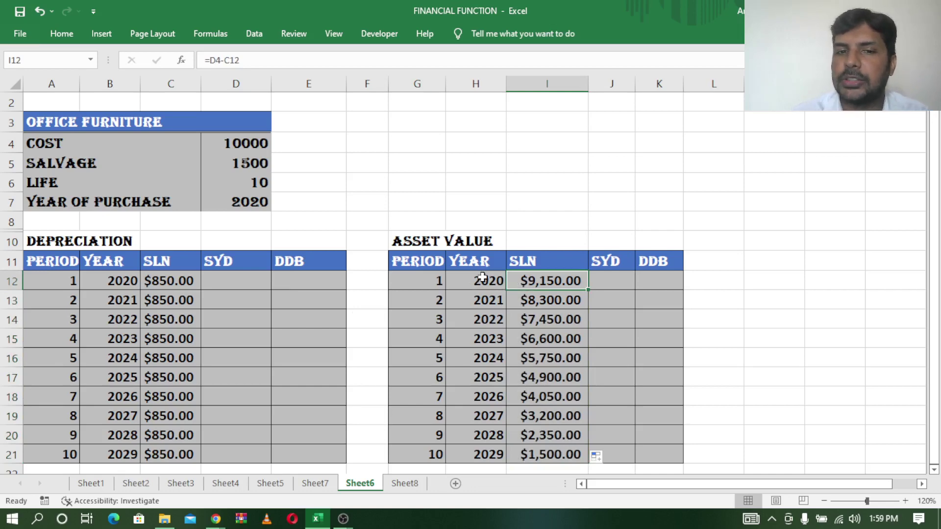
Insert a 2-D line chart of the asset-value table H11:K21 and apply a dark chart style.
{"action": "left_click_drag", "start_coordinate": [480, 261], "coordinate": [651, 396]}
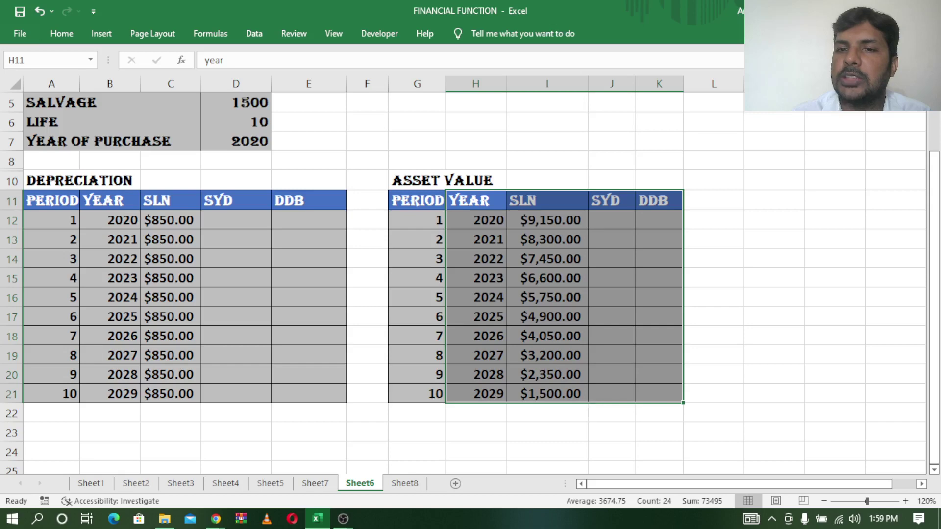
{"action": "scroll", "coordinate": [571, 351], "scroll_direction": "up", "scroll_amount": 1}
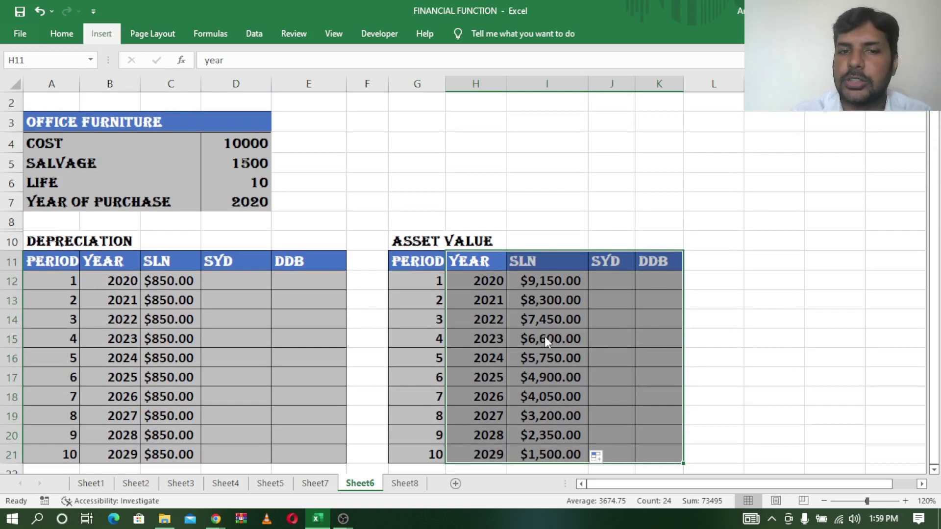
{"action": "left_click", "coordinate": [101, 34]}
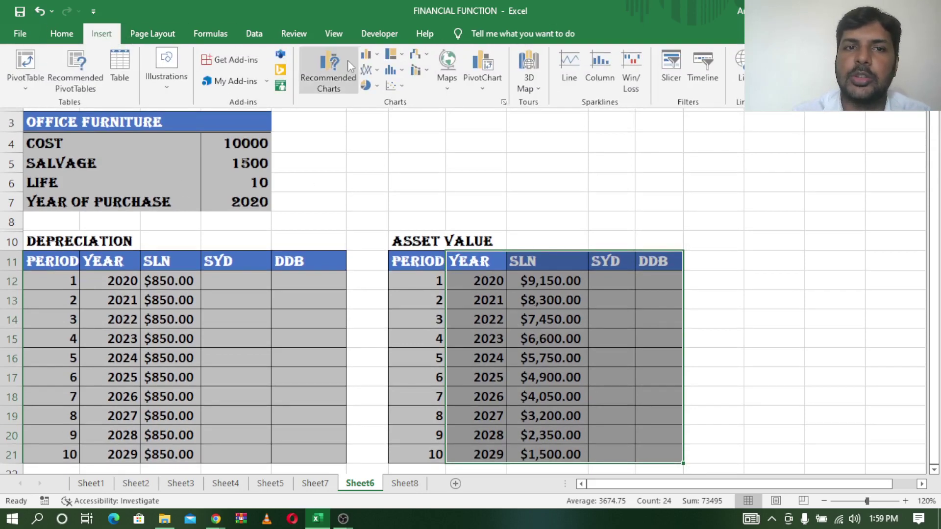
{"action": "left_click", "coordinate": [377, 73]}
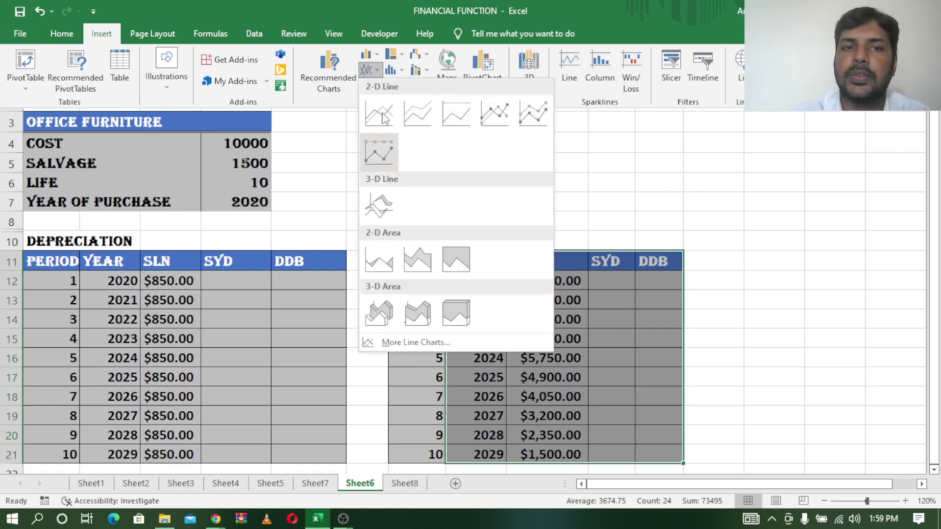
{"action": "left_click", "coordinate": [382, 118]}
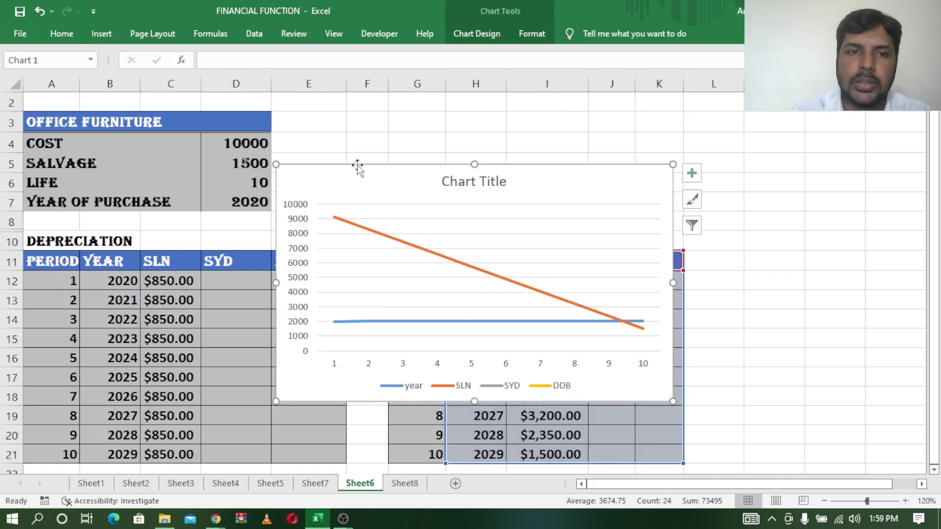
{"action": "left_click", "coordinate": [477, 28]}
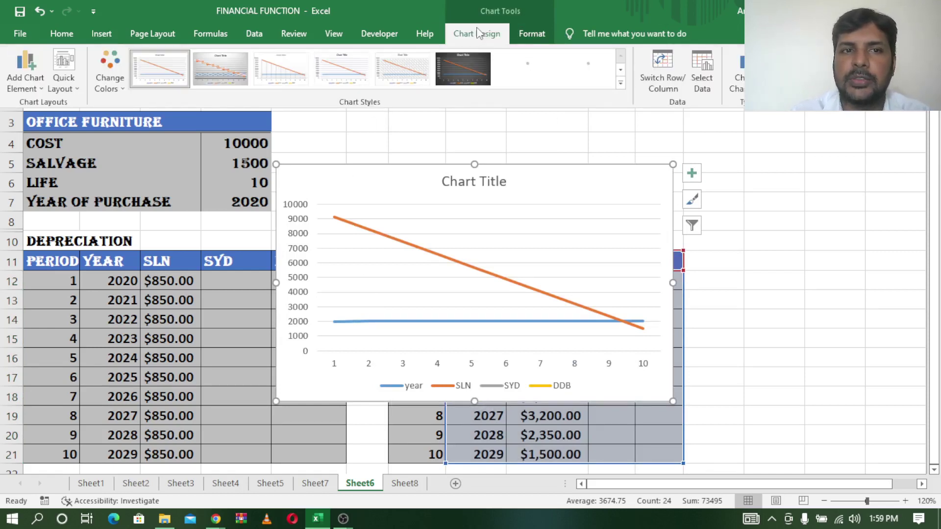
{"action": "left_click", "coordinate": [464, 69]}
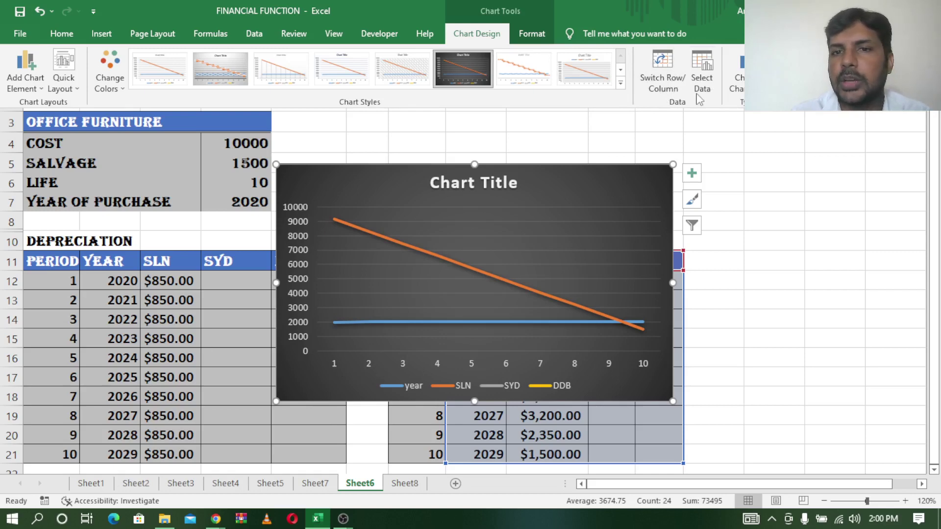
Remove the year series and use B12:B21 (2020–2029) as the chart's horizontal axis labels.
{"action": "left_click", "coordinate": [702, 74]}
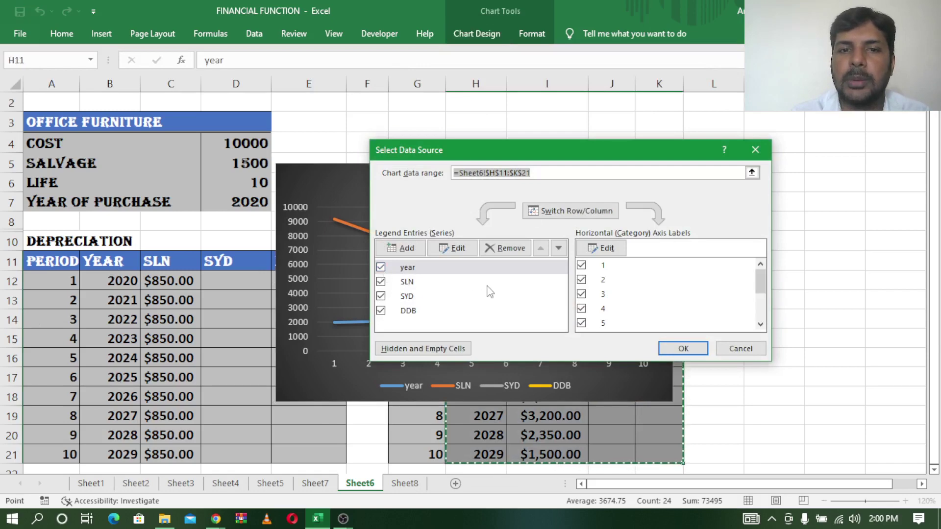
{"action": "left_click", "coordinate": [381, 268]}
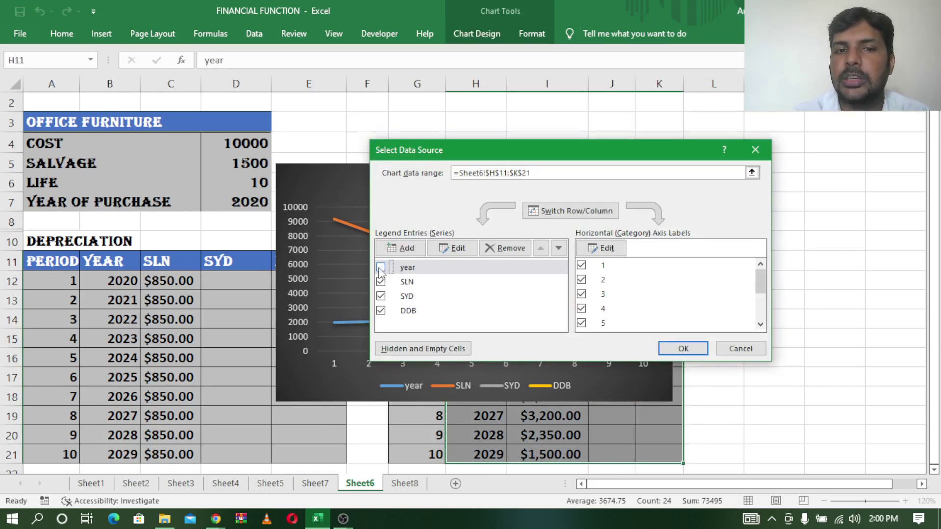
{"action": "left_click", "coordinate": [602, 249]}
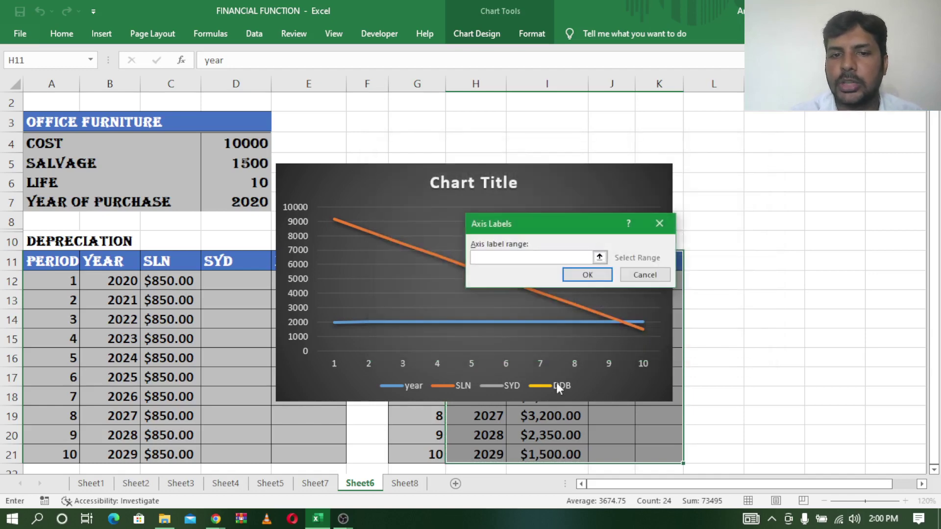
{"action": "left_click", "coordinate": [600, 259]}
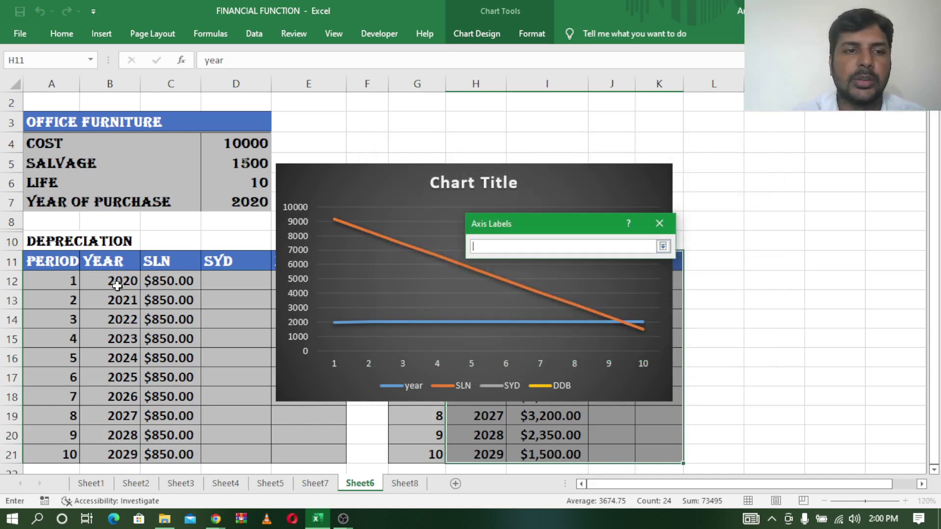
{"action": "left_click_drag", "start_coordinate": [120, 282], "coordinate": [126, 455]}
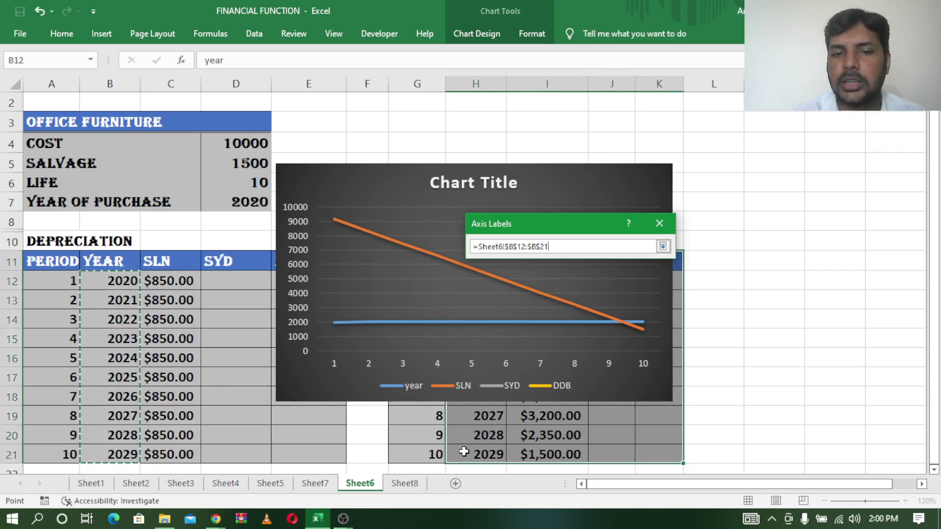
{"action": "left_click", "coordinate": [663, 247]}
{"action": "left_click", "coordinate": [588, 275]}
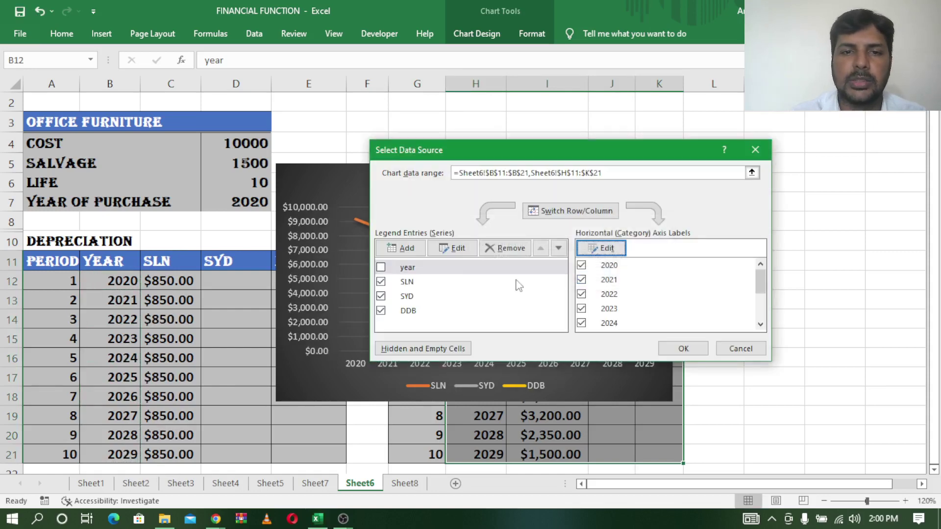
{"action": "left_click", "coordinate": [683, 348]}
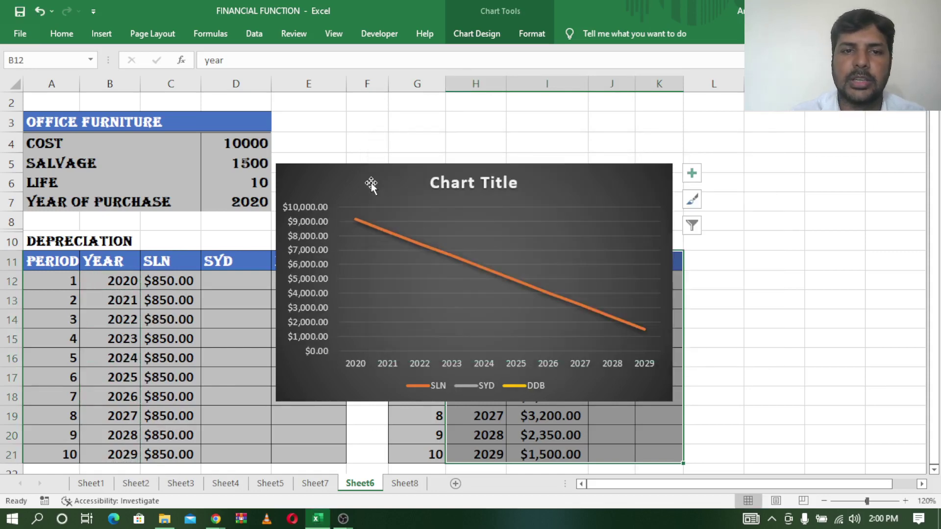
Move the chart beside the Asset Value table, shrink it, and scroll back to column A.
{"action": "left_click_drag", "start_coordinate": [451, 182], "coordinate": [812, 195]}
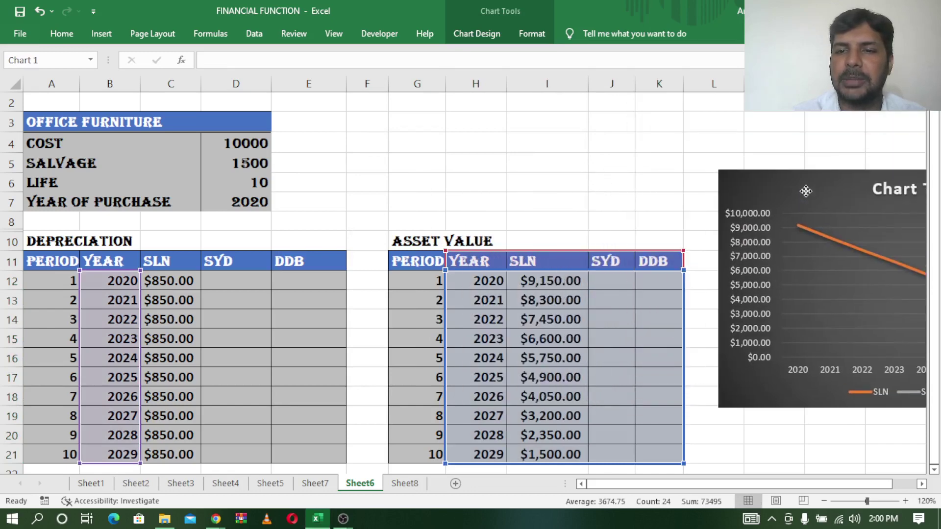
{"action": "left_click", "coordinate": [921, 483]}
{"action": "left_click", "coordinate": [922, 484]}
{"action": "left_click", "coordinate": [921, 484]}
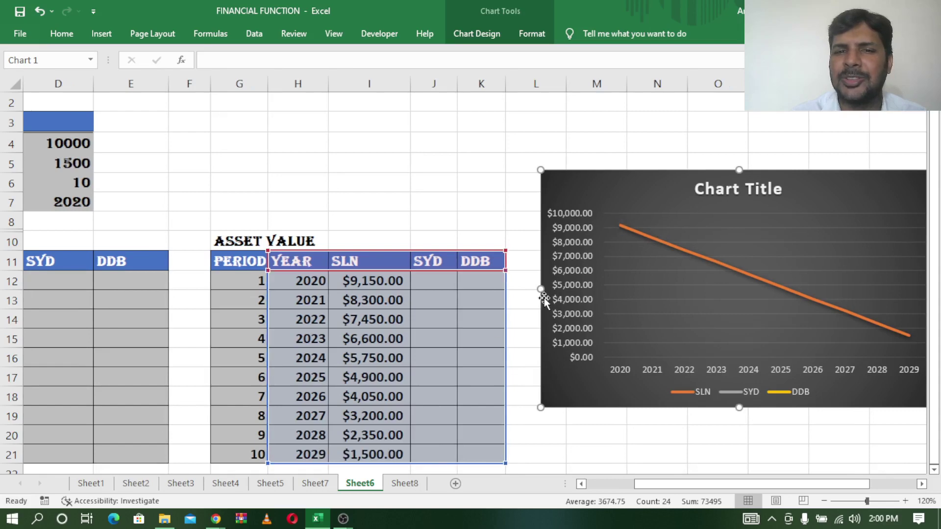
{"action": "left_click_drag", "start_coordinate": [541, 407], "coordinate": [601, 392]}
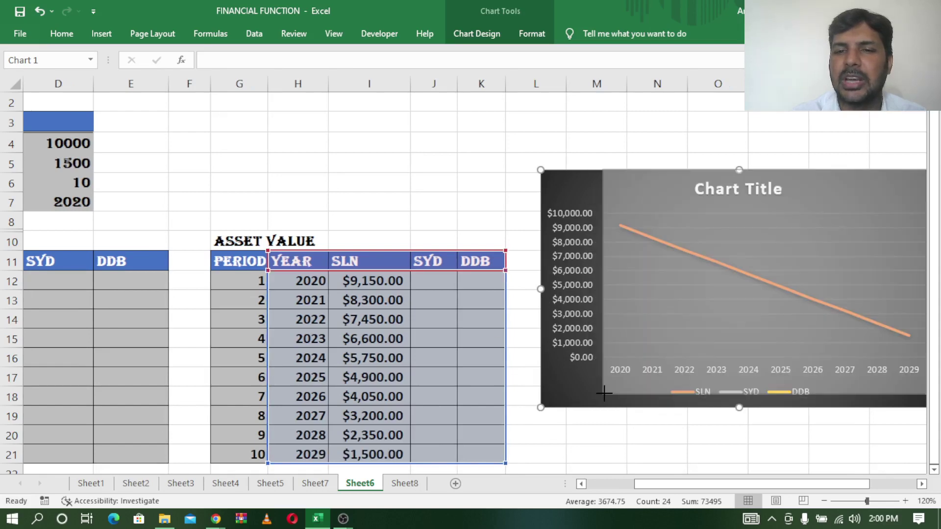
{"action": "left_click_drag", "start_coordinate": [704, 196], "coordinate": [614, 206]}
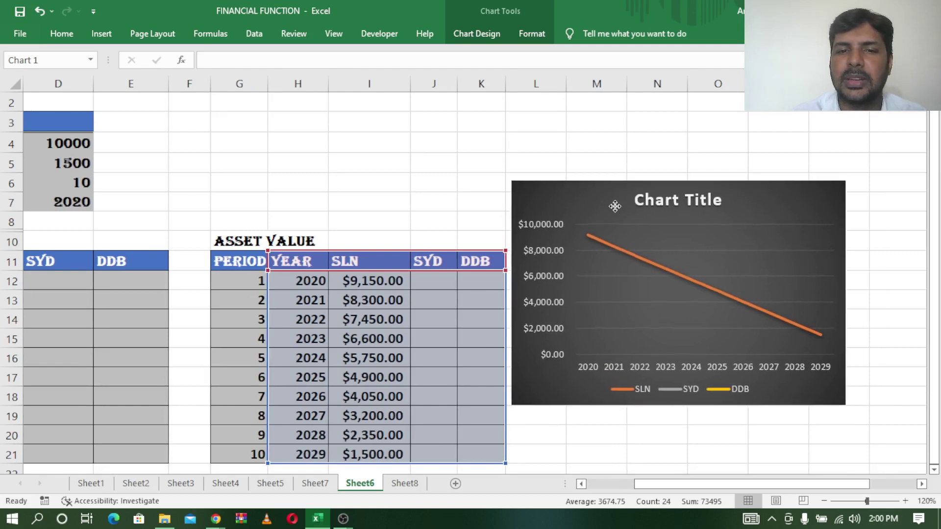
{"action": "left_click", "coordinate": [581, 484]}
{"action": "left_click", "coordinate": [582, 484]}
{"action": "left_click", "coordinate": [581, 484]}
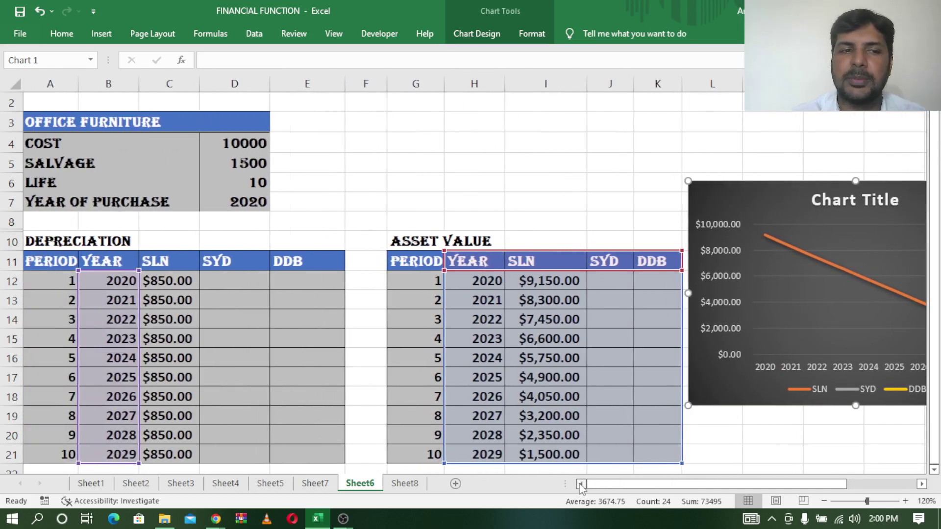
{"action": "left_click", "coordinate": [240, 281]}
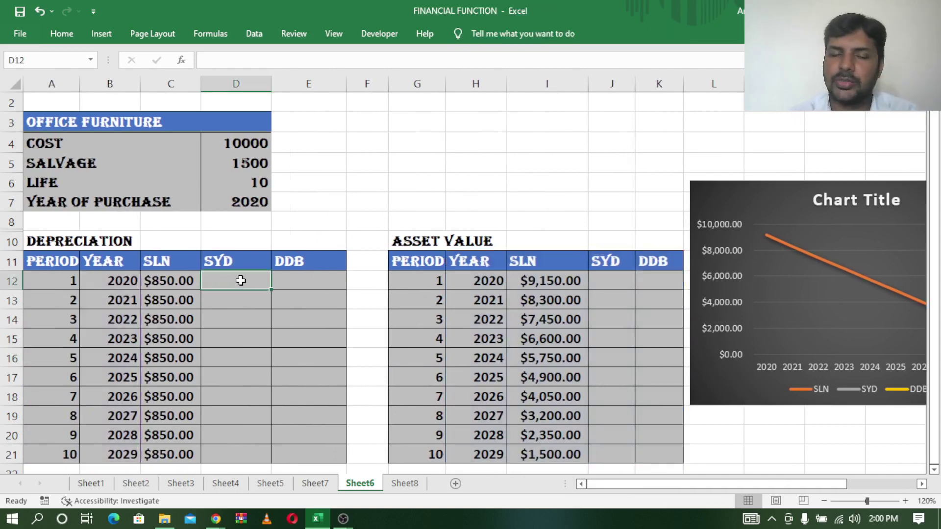
Enter =SYD(D4,D5,D6,A12) in D12 with cost, salvage, life and period arguments.
{"action": "type", "text": "=s"}
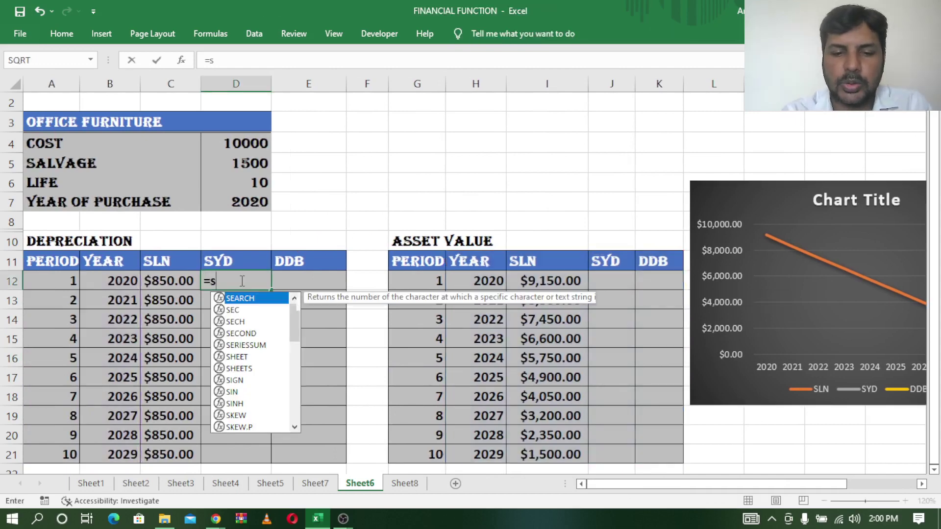
{"action": "type", "text": "yd("}
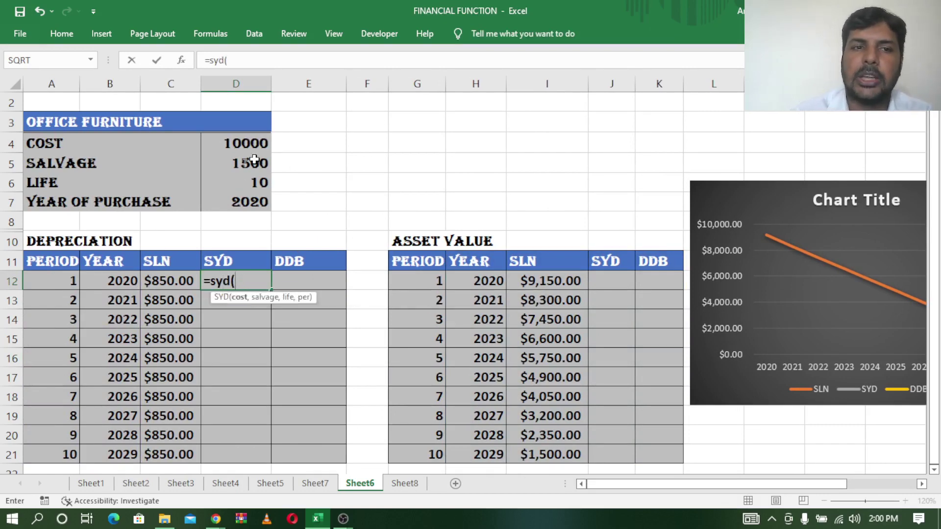
{"action": "left_click", "coordinate": [254, 144]}
{"action": "type", "text": ","}
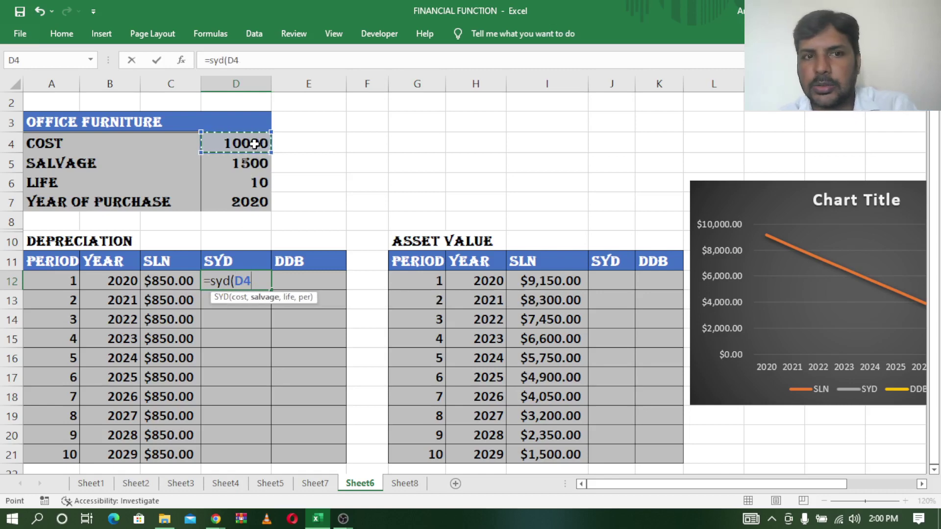
{"action": "left_click", "coordinate": [249, 163]}
{"action": "type", "text": ","}
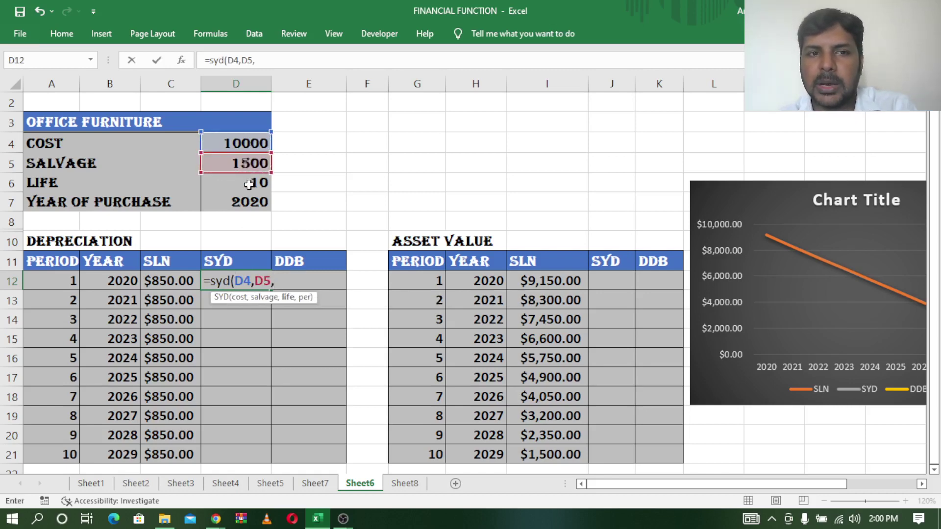
{"action": "left_click", "coordinate": [249, 183]}
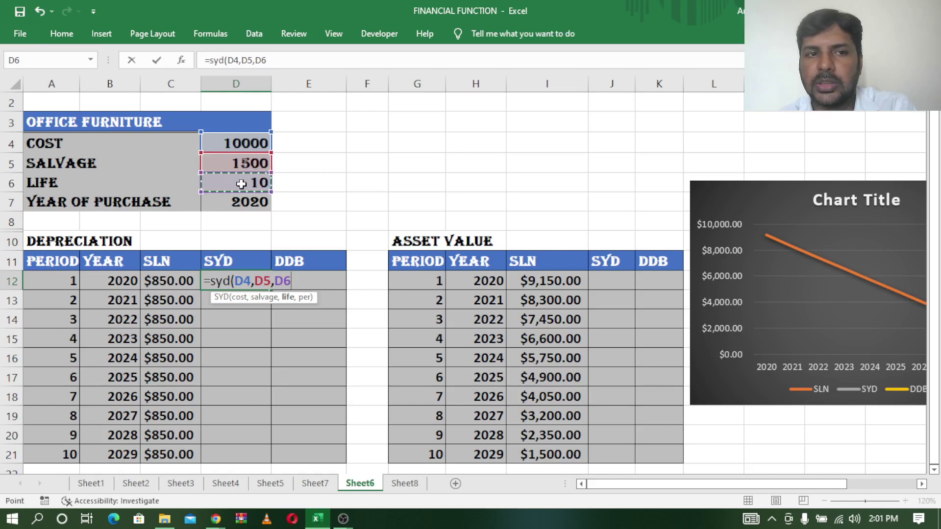
{"action": "type", "text": ","}
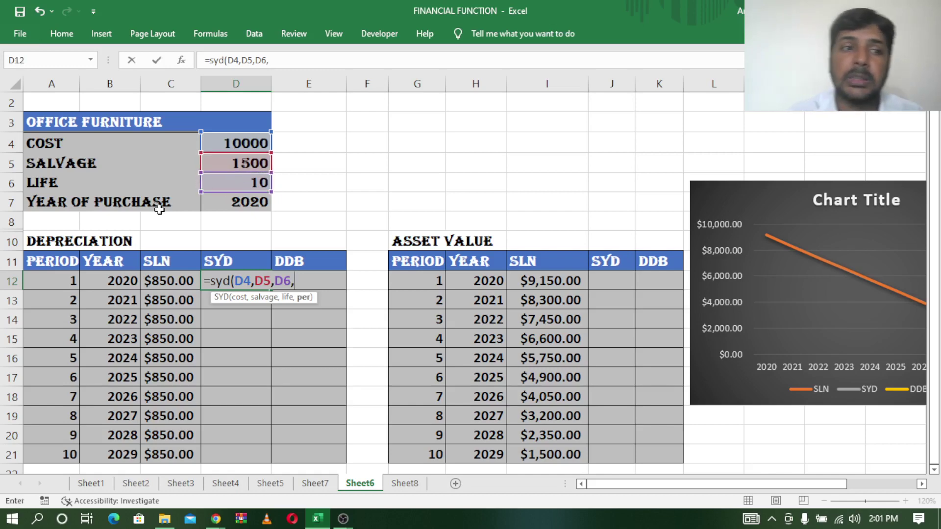
{"action": "left_click", "coordinate": [52, 281]}
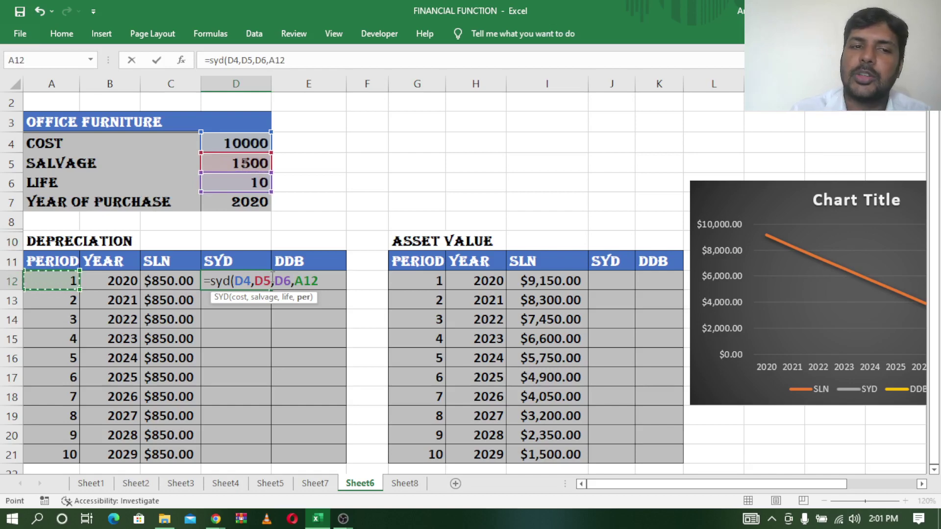
Make D4, D5 and D6 absolute and fill the SYD formula down to D21.
{"action": "left_click", "coordinate": [243, 281]}
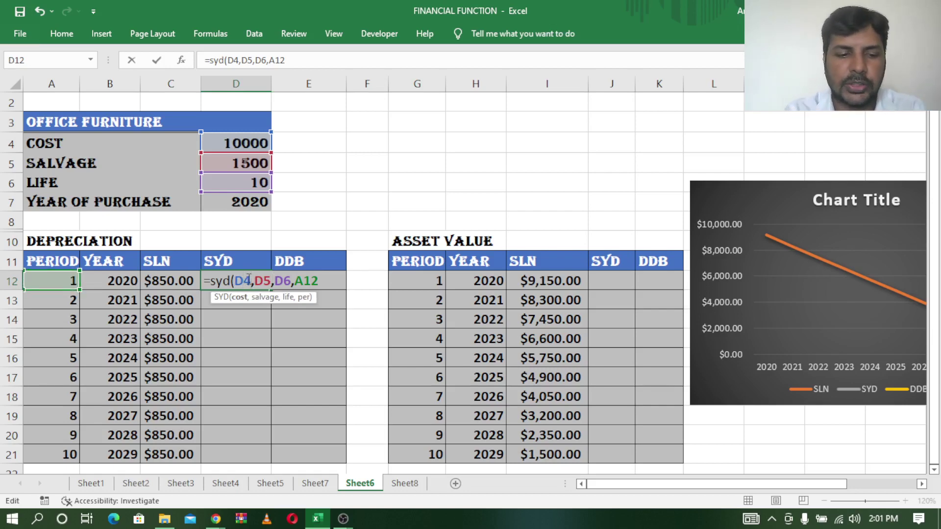
{"action": "key", "text": "F4"}
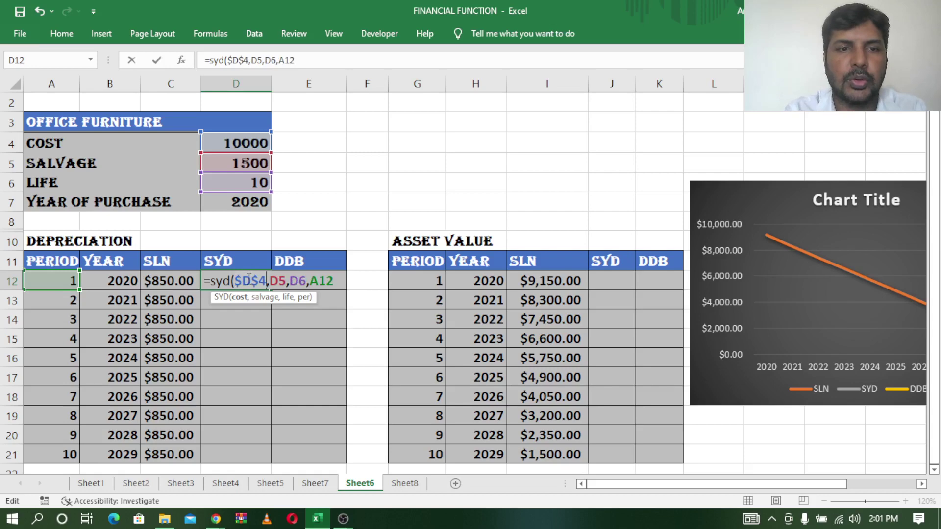
{"action": "left_click", "coordinate": [277, 280]}
{"action": "key", "text": "F4"}
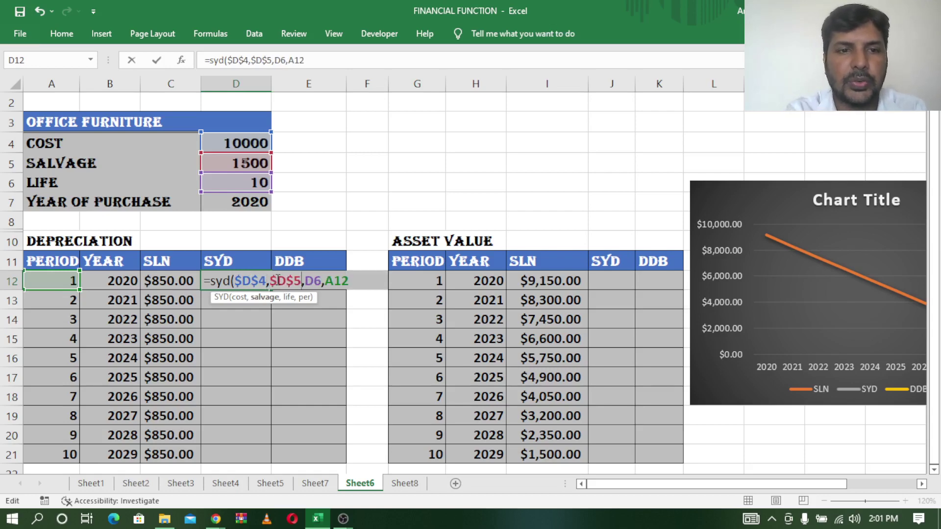
{"action": "left_click", "coordinate": [313, 280]}
{"action": "key", "text": "F4"}
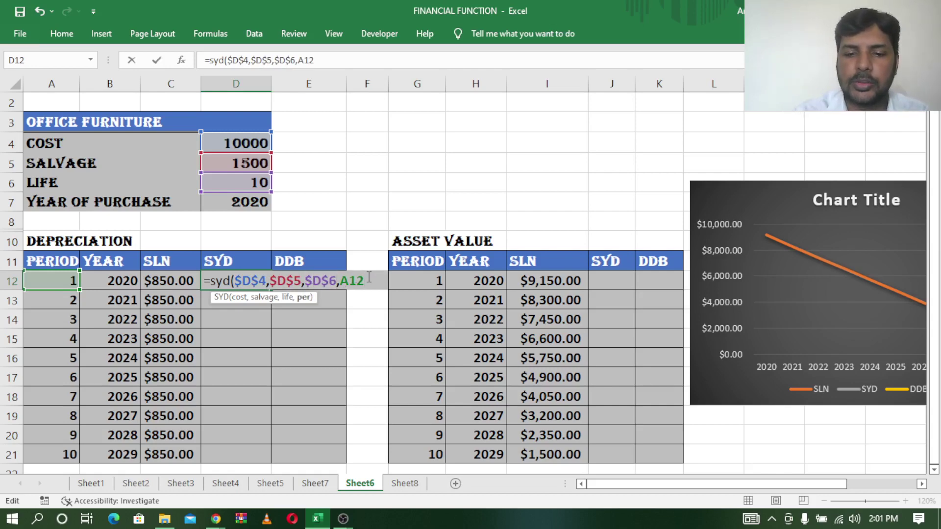
{"action": "type", "text": ")"}
{"action": "key", "text": "Return"}
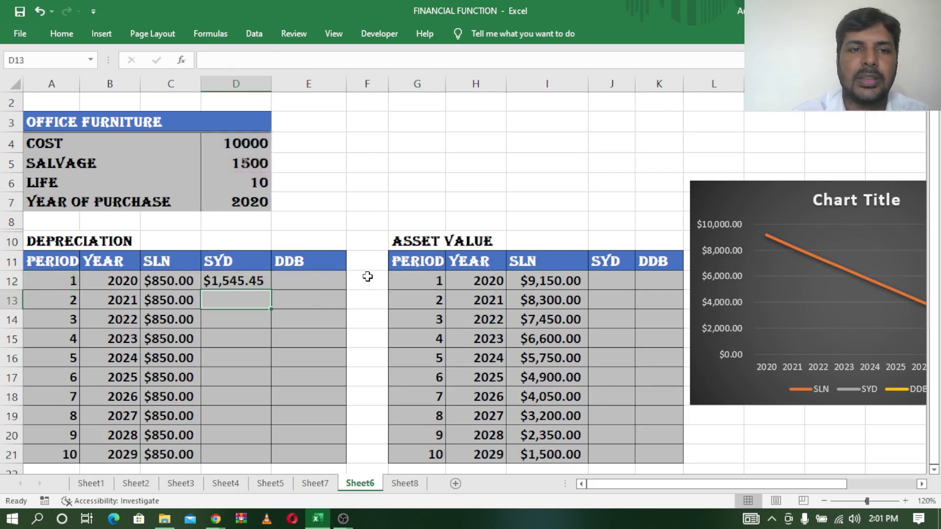
{"action": "left_click", "coordinate": [237, 280]}
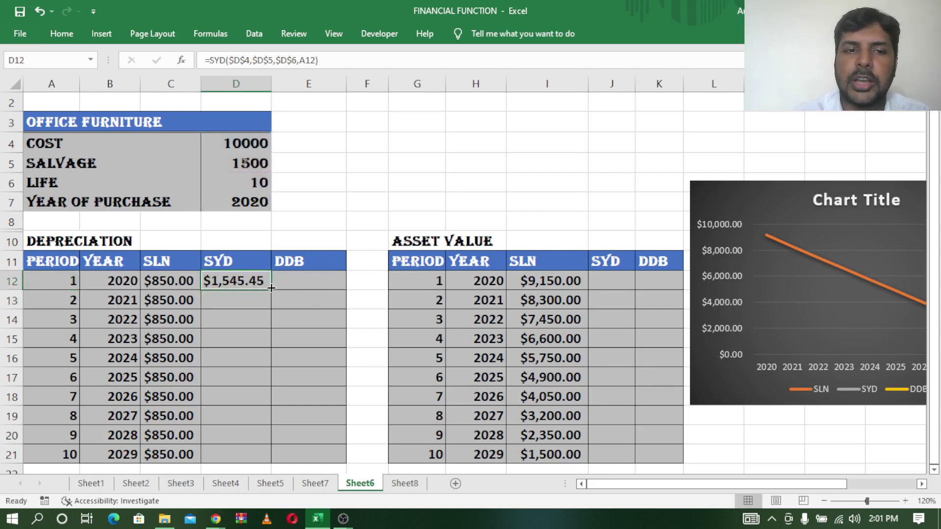
{"action": "double_click", "coordinate": [271, 290]}
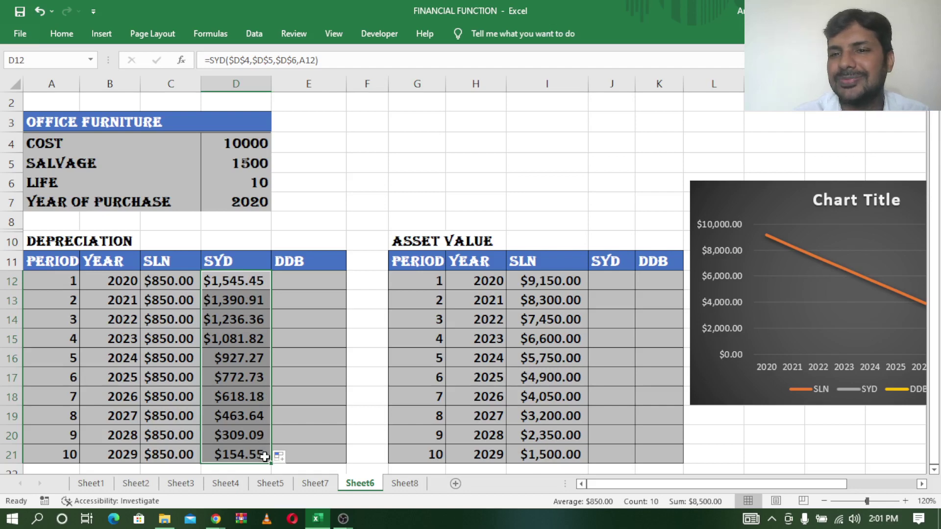
Adjust columns I, F and J, then enter the first SYD asset value in J12 as D4 minus D12.
{"action": "left_click", "coordinate": [602, 288]}
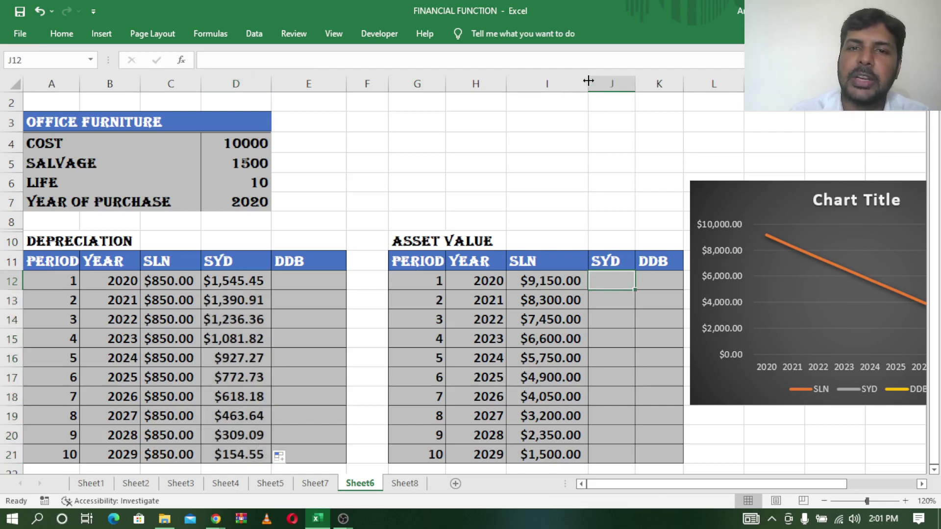
{"action": "left_click_drag", "start_coordinate": [588, 80], "coordinate": [581, 83]}
{"action": "left_click_drag", "start_coordinate": [388, 82], "coordinate": [374, 86]}
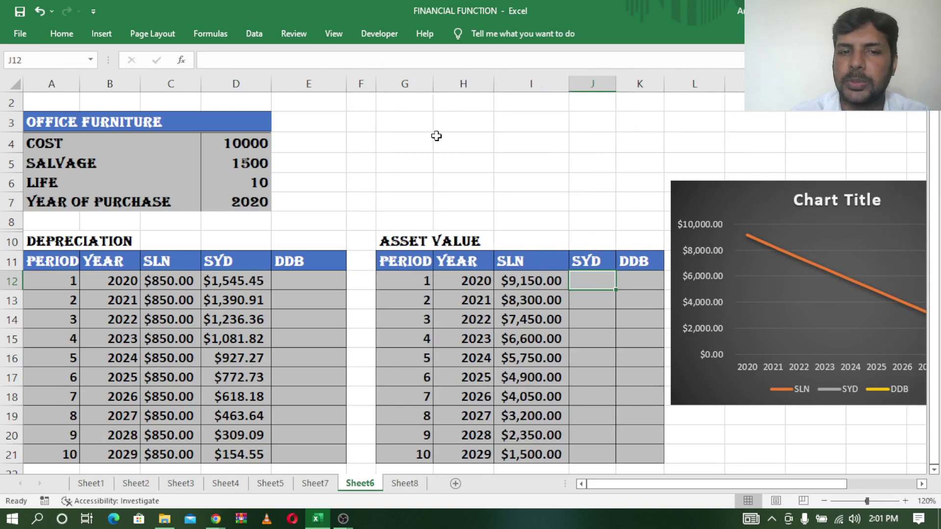
{"action": "mouse_move", "coordinate": [617, 80]}
{"action": "left_mouse_down"}
{"action": "mouse_move", "coordinate": [638, 84]}
{"action": "mouse_move", "coordinate": [629, 86]}
{"action": "left_mouse_up"}
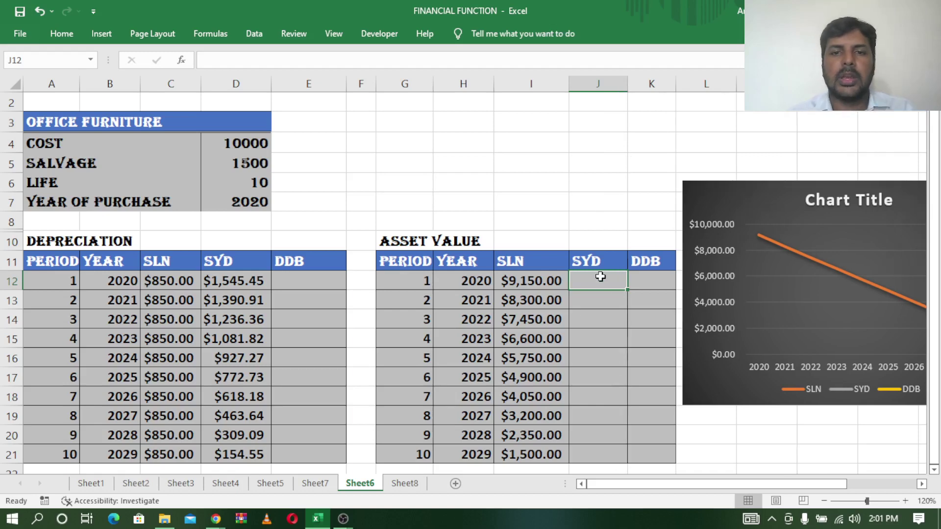
{"action": "type", "text": "="}
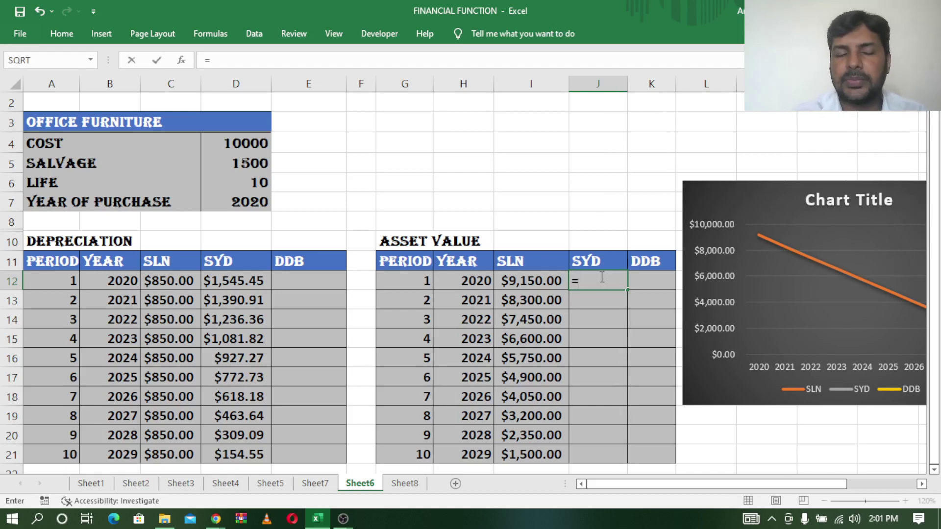
{"action": "left_click", "coordinate": [257, 141]}
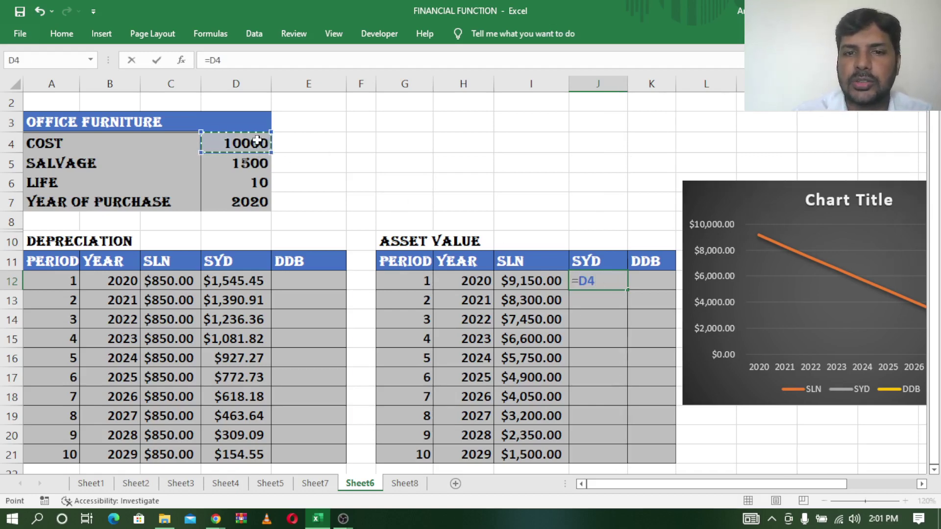
{"action": "type", "text": "-"}
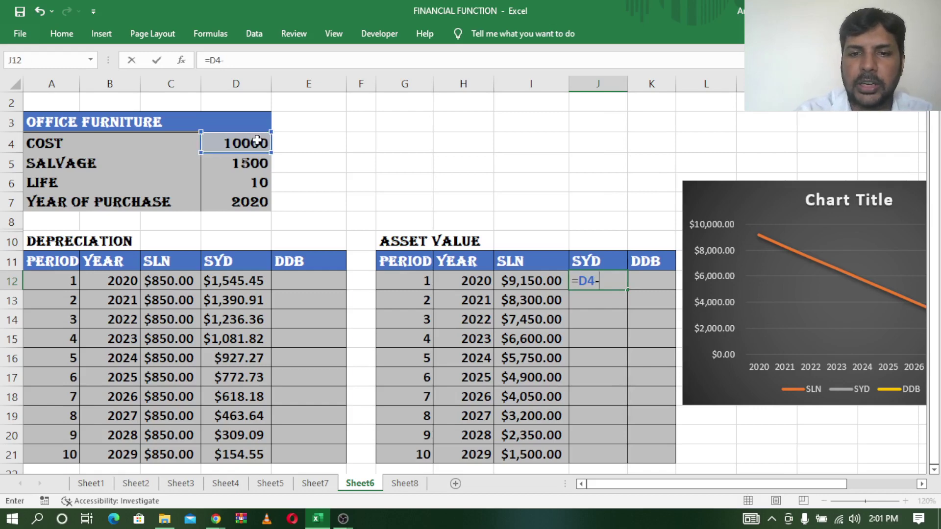
{"action": "left_click", "coordinate": [234, 284]}
{"action": "key", "text": "Return"}
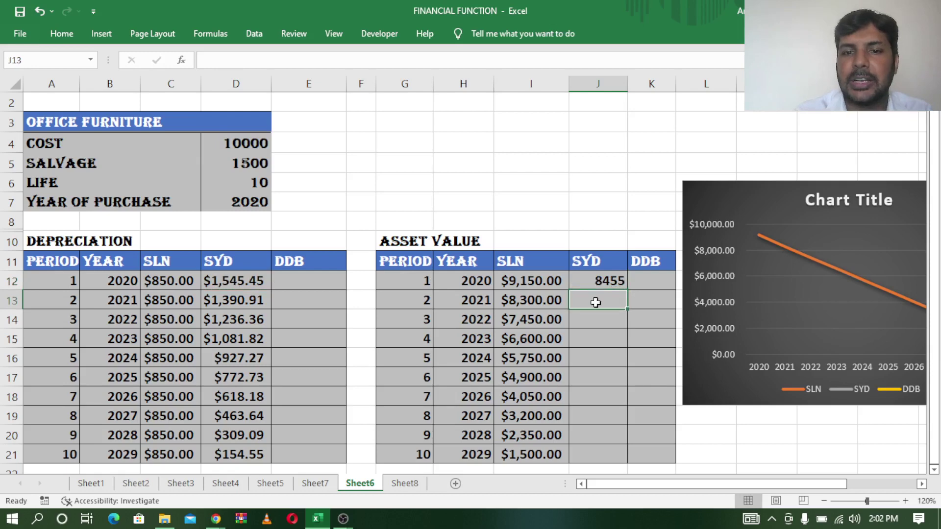
Enter =J12-D13 in J13 and fill it down to J21, ending at 1500.
{"action": "type", "text": "="}
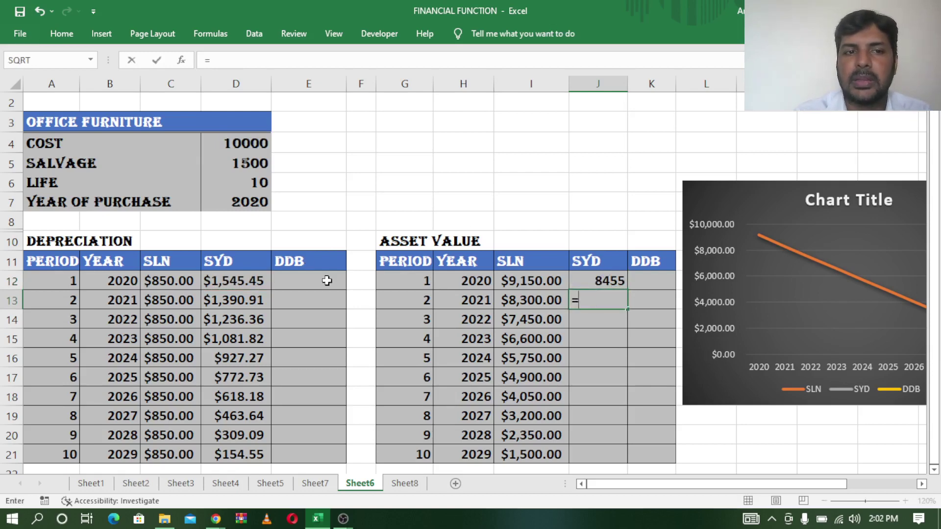
{"action": "left_click", "coordinate": [612, 281]}
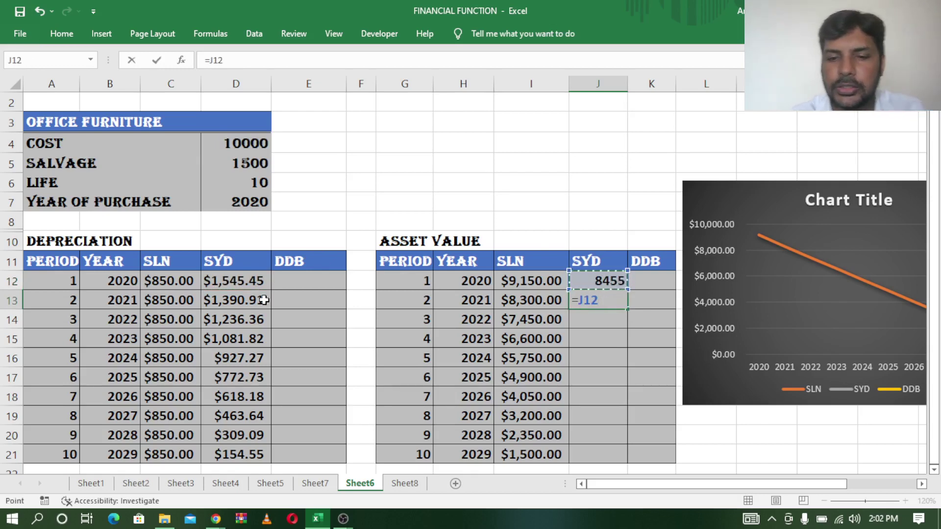
{"action": "type", "text": "-"}
{"action": "left_click", "coordinate": [246, 299]}
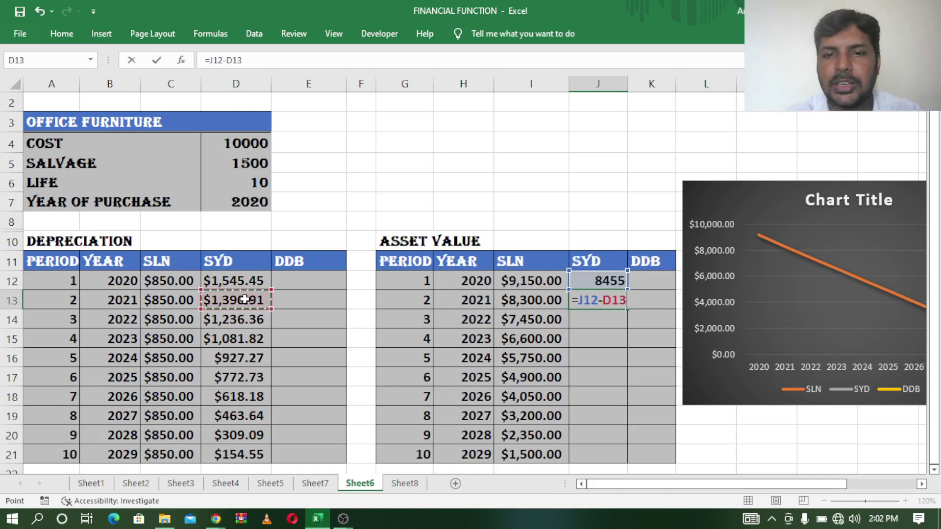
{"action": "key", "text": "Return"}
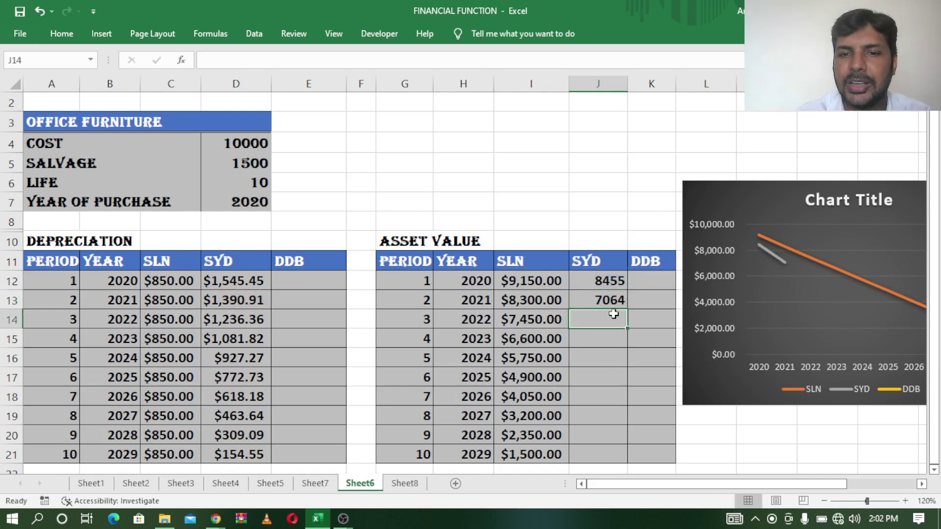
{"action": "left_click", "coordinate": [612, 305]}
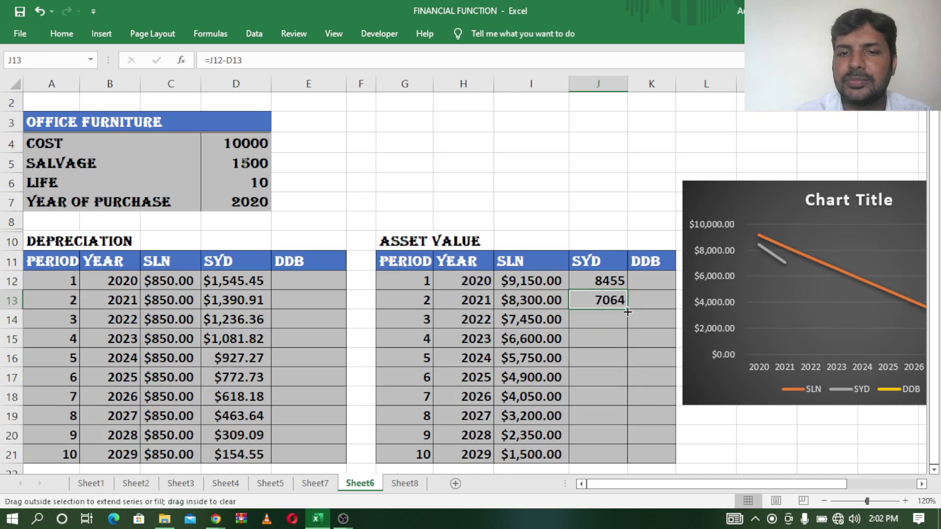
{"action": "double_click", "coordinate": [627, 311]}
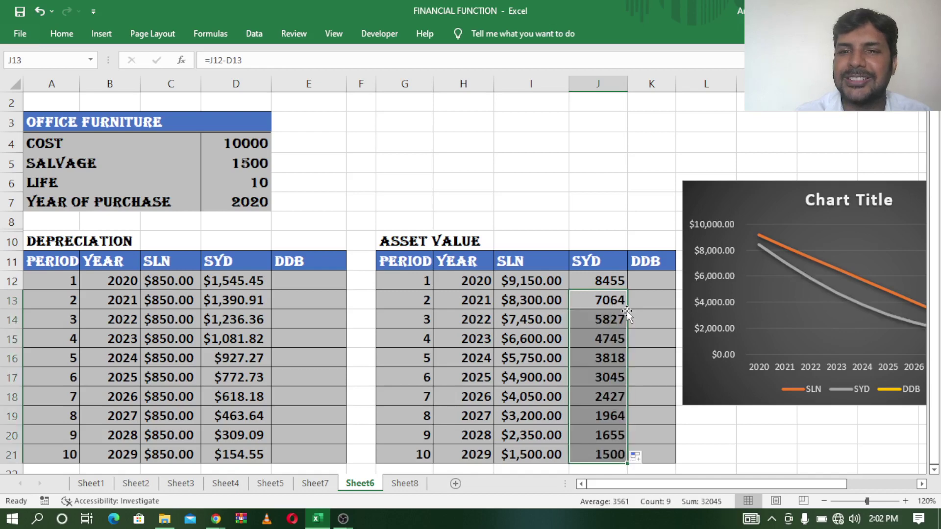
Enter =DDB(D4,D5,D6,A12) in E12 with cost, salvage, life and period arguments.
{"action": "left_click", "coordinate": [293, 281]}
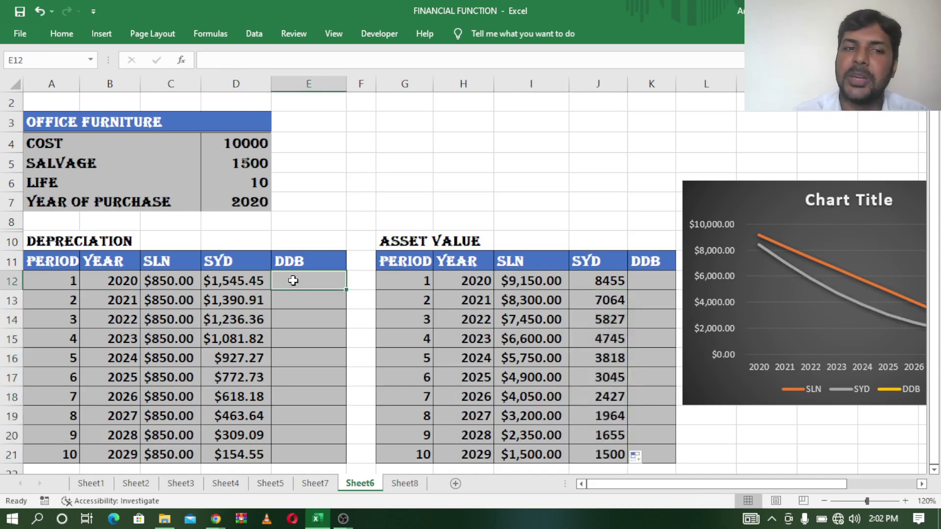
{"action": "type", "text": "=ddb"}
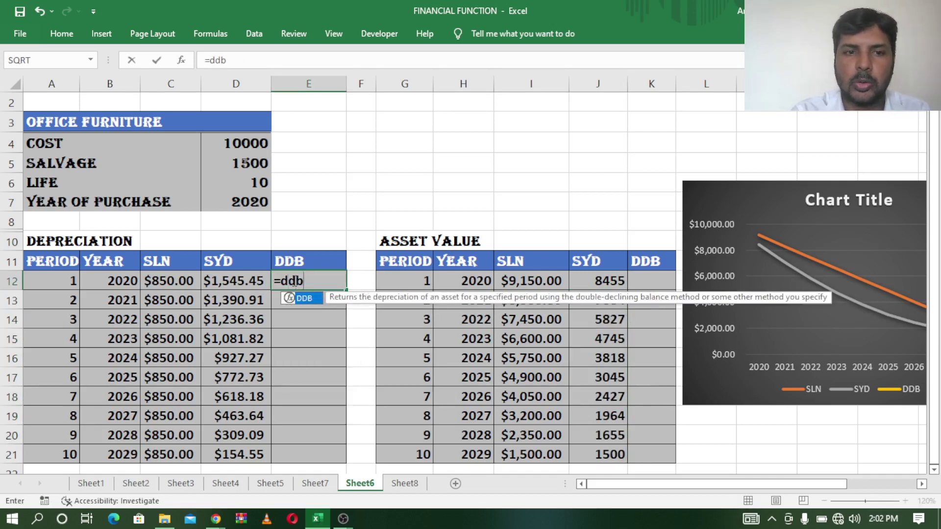
{"action": "type", "text": "("}
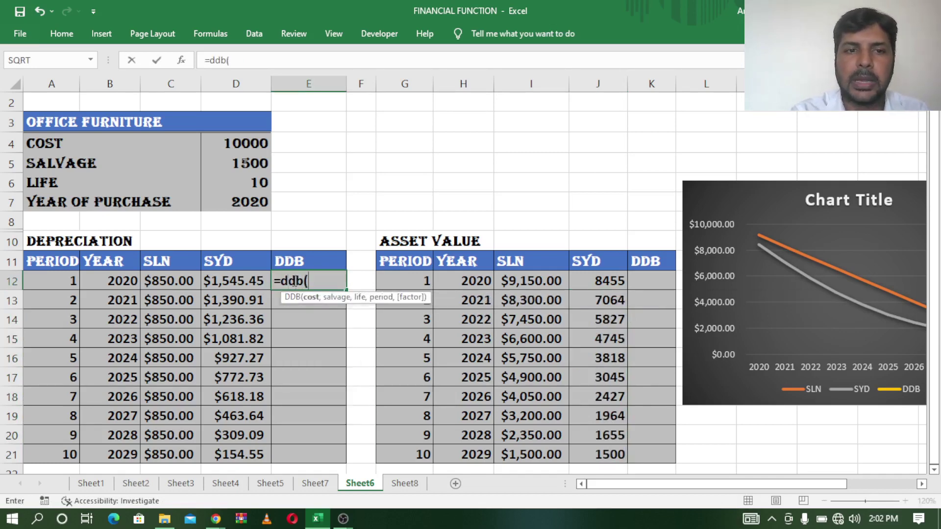
{"action": "left_click", "coordinate": [257, 140]}
{"action": "type", "text": ","}
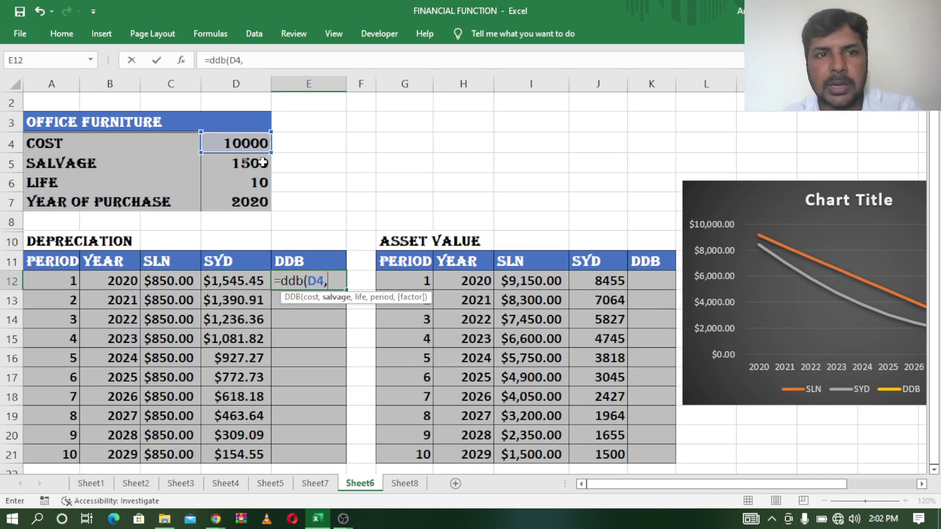
{"action": "left_click", "coordinate": [262, 163]}
{"action": "type", "text": ","}
{"action": "left_click", "coordinate": [259, 183]}
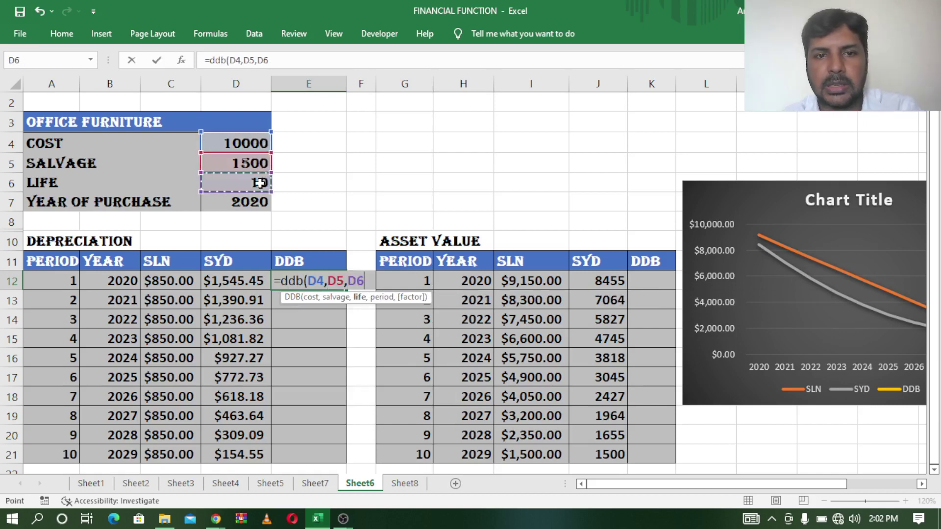
{"action": "type", "text": ","}
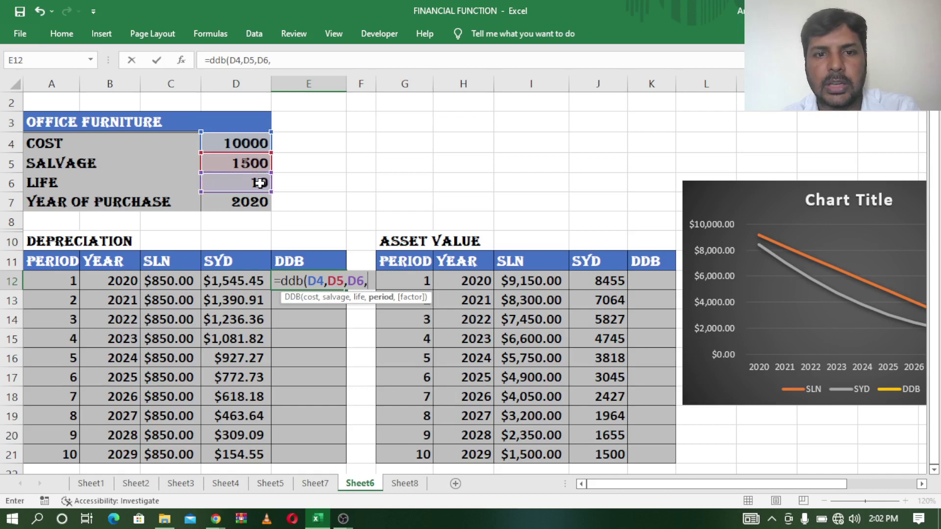
{"action": "left_click", "coordinate": [74, 282]}
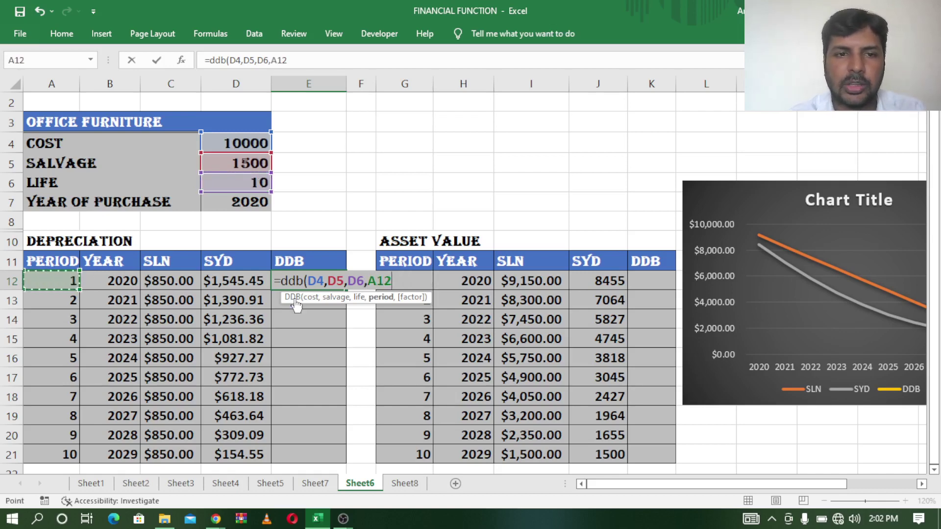
Make the DDB references absolute and fill E12 down to E21, from $2,000.00 to $0.00.
{"action": "left_click", "coordinate": [309, 284]}
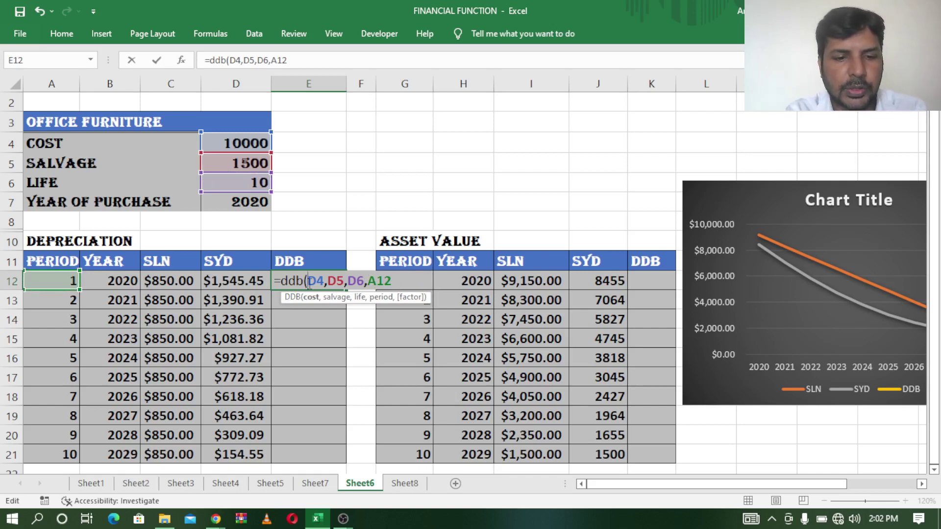
{"action": "key", "text": "F4"}
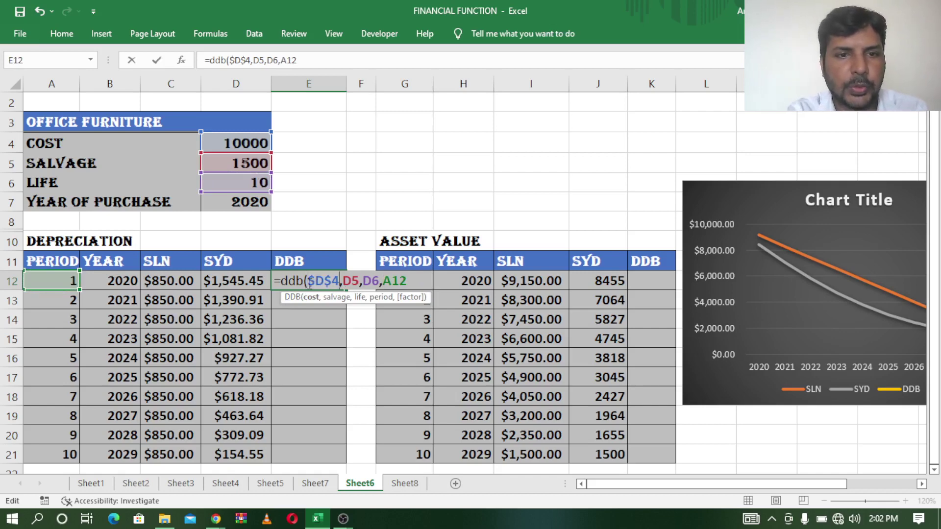
{"action": "left_click", "coordinate": [360, 281]}
{"action": "key", "text": "F4"}
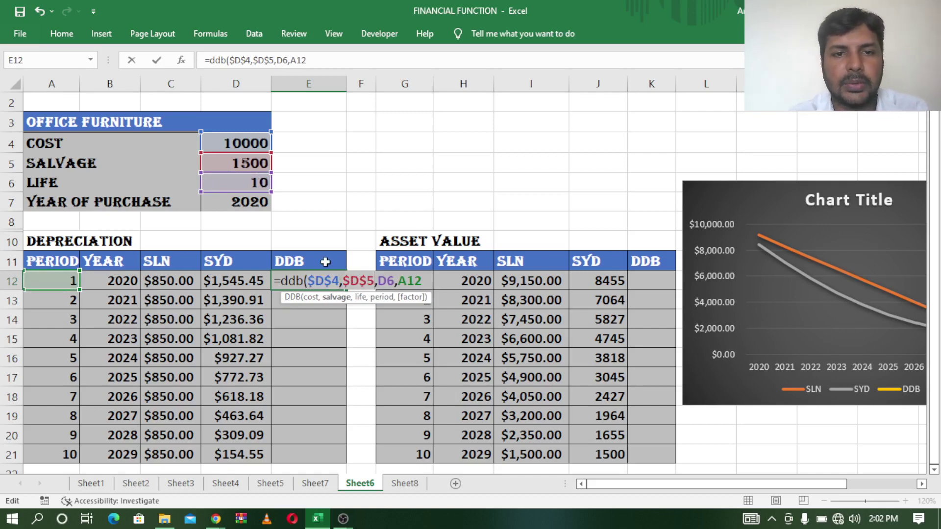
{"action": "left_click", "coordinate": [386, 277]}
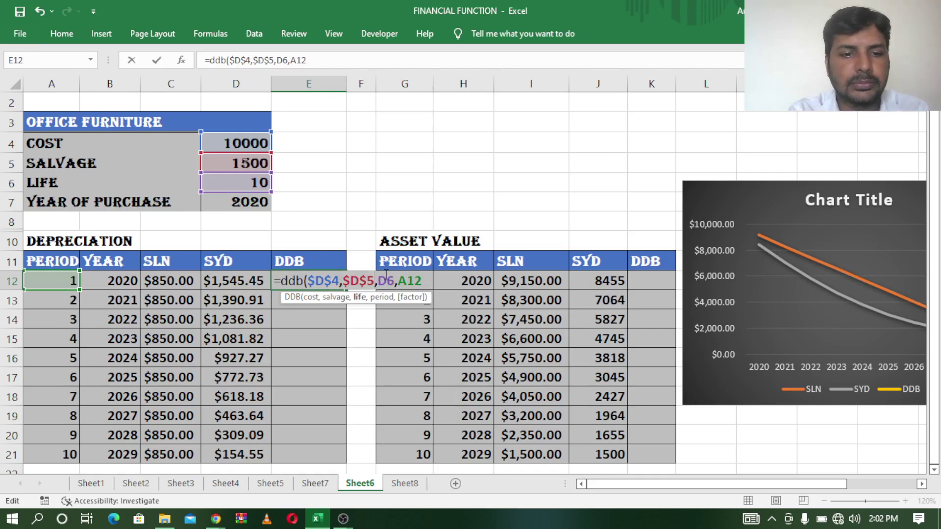
{"action": "key", "text": "F4"}
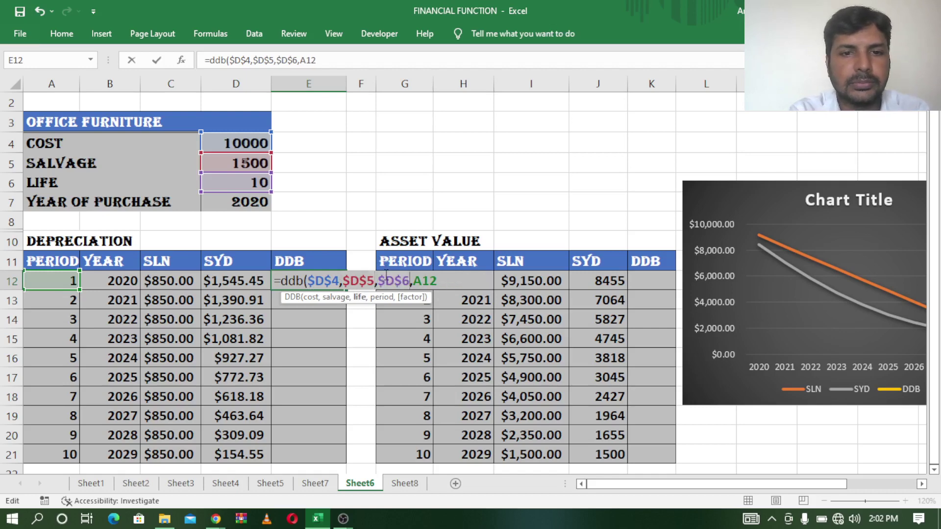
{"action": "left_click", "coordinate": [440, 281]}
{"action": "key", "text": "Return"}
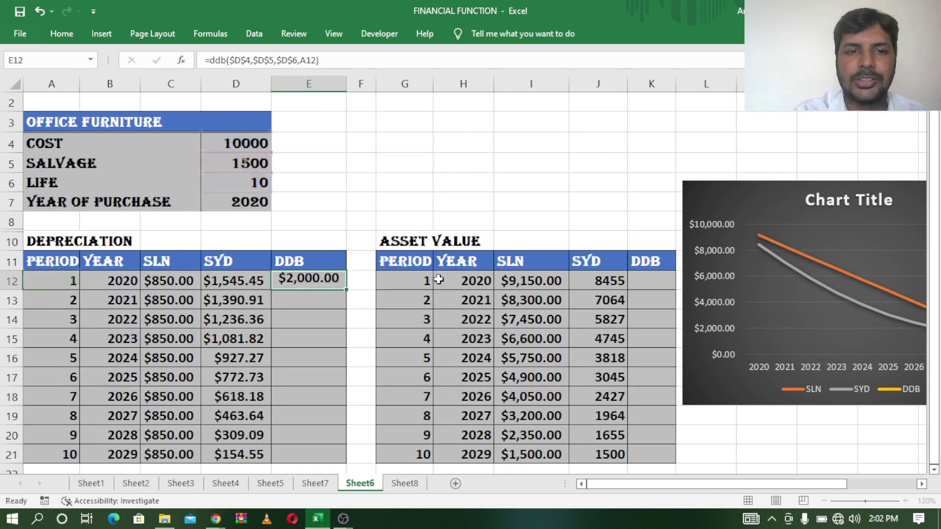
{"action": "left_click", "coordinate": [335, 286]}
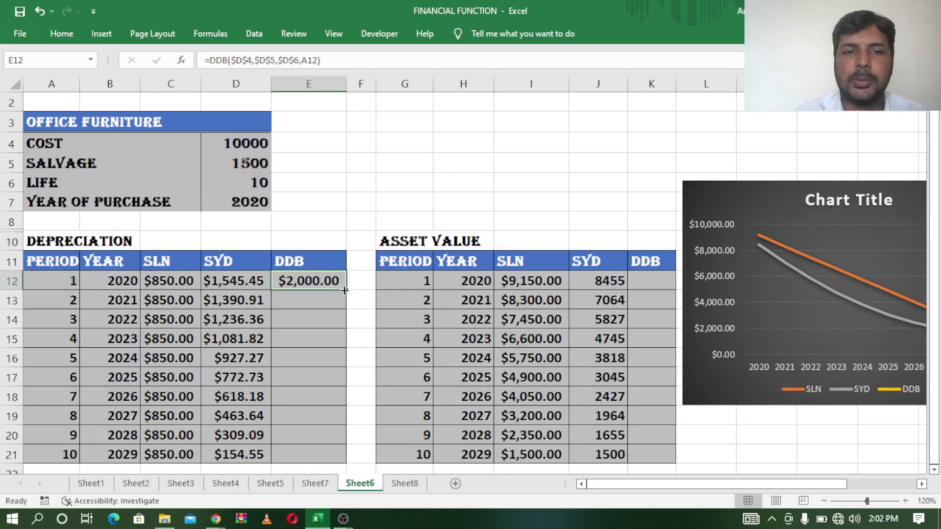
{"action": "double_click", "coordinate": [344, 290]}
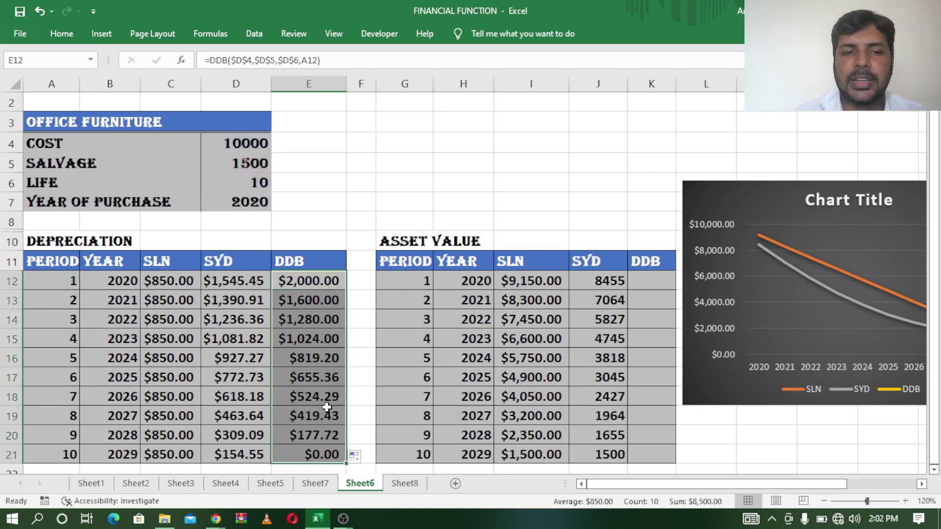
{"action": "left_click", "coordinate": [641, 283]}
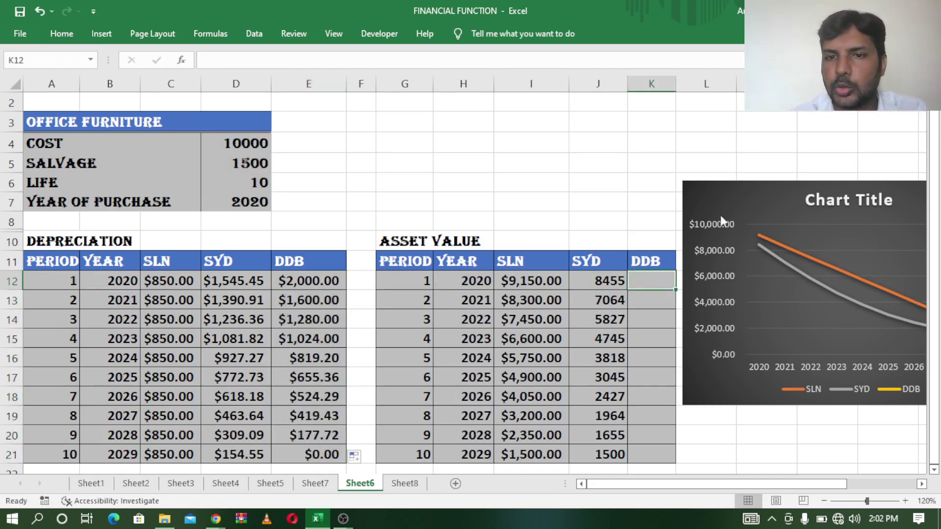
Enter the year-1 DDB asset value as =D4-E12, the cost minus first-year depreciation.
{"action": "left_click_drag", "start_coordinate": [612, 486], "coordinate": [647, 486]}
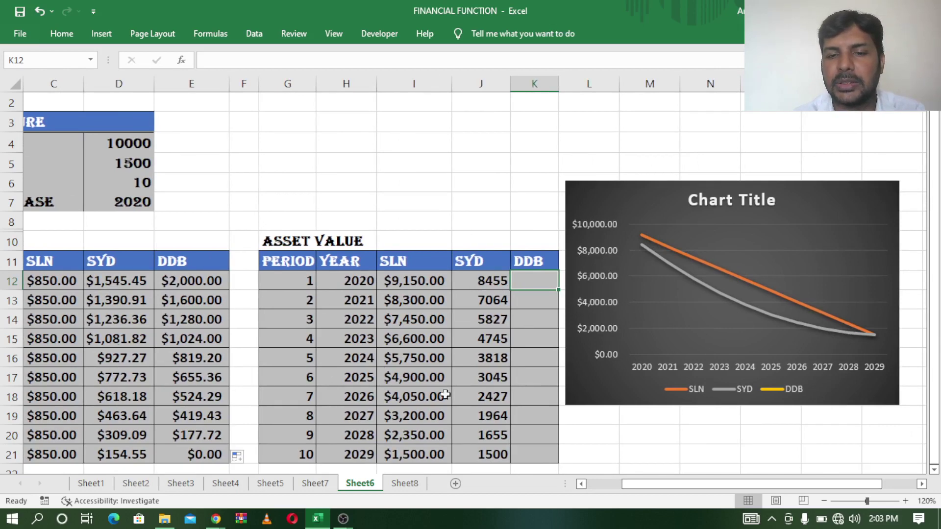
{"action": "left_click", "coordinate": [581, 485]}
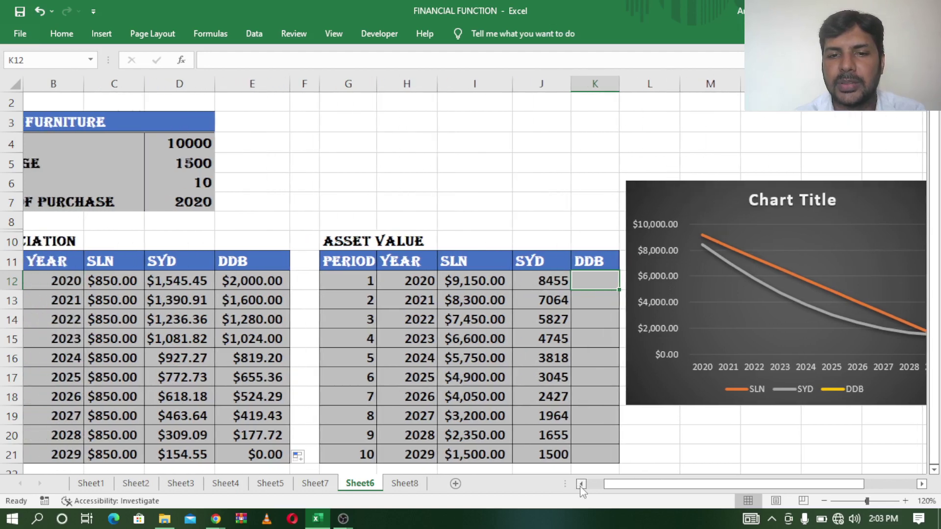
{"action": "type", "text": "="}
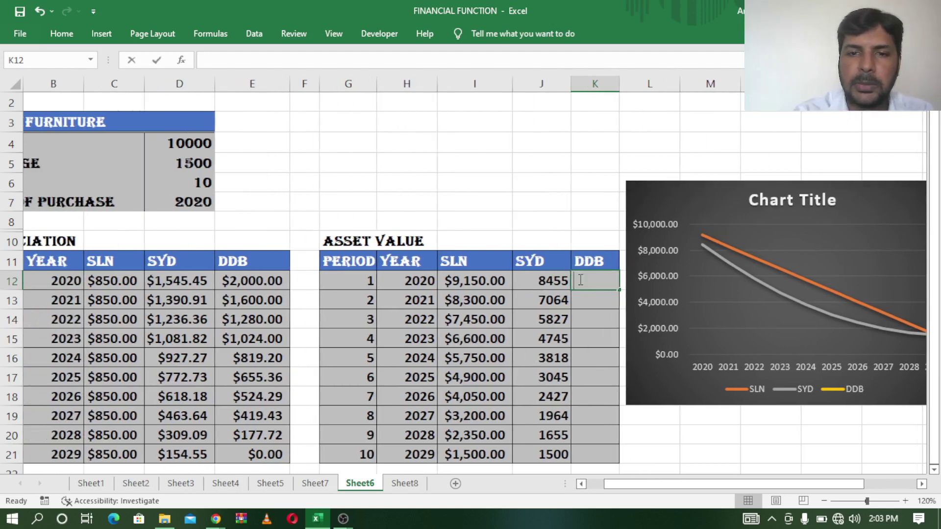
{"action": "left_click", "coordinate": [197, 145]}
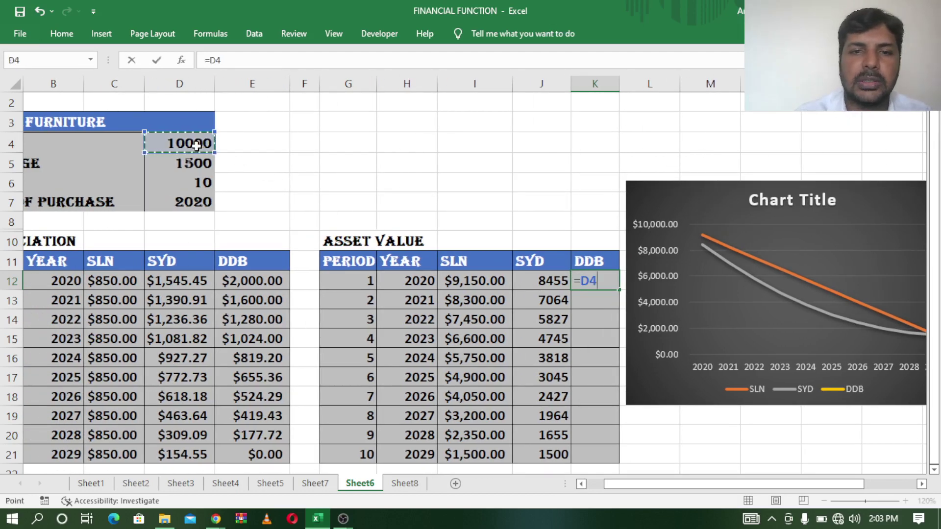
{"action": "type", "text": "-"}
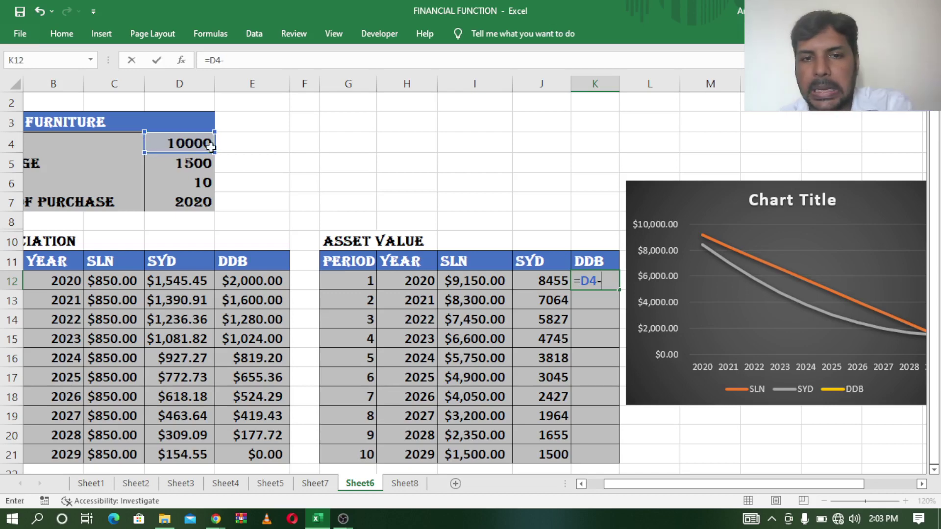
{"action": "left_click", "coordinate": [243, 279]}
{"action": "key", "text": "Return"}
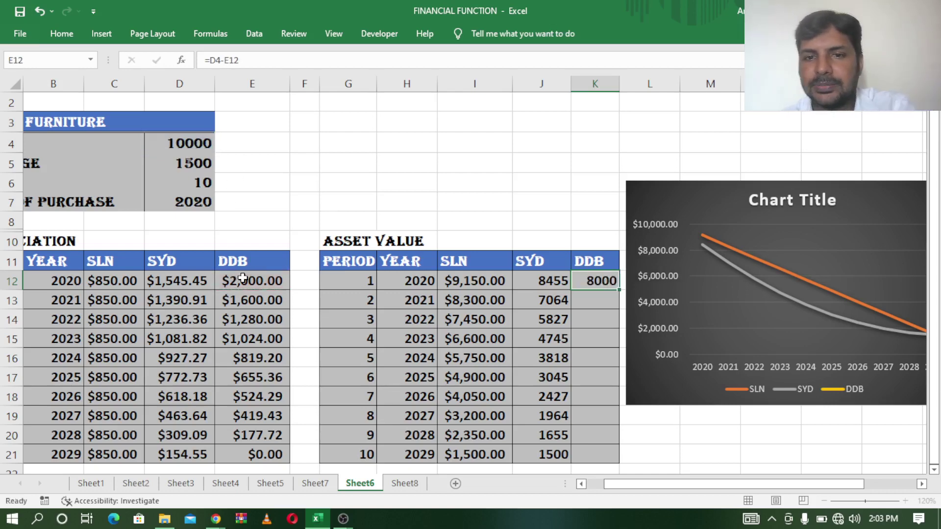
Enter =K12-E13 in K13, fill it down to 2029, and resize column E.
{"action": "type", "text": "="}
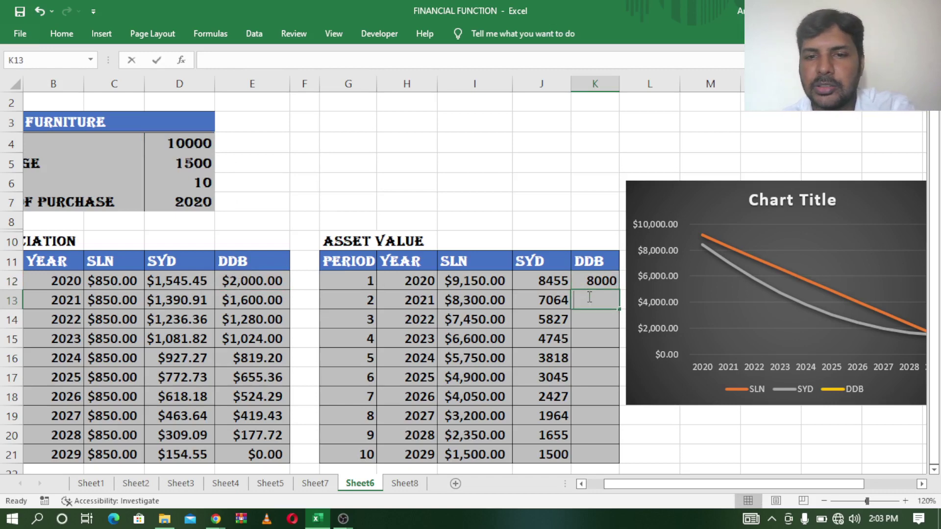
{"action": "left_click", "coordinate": [595, 279]}
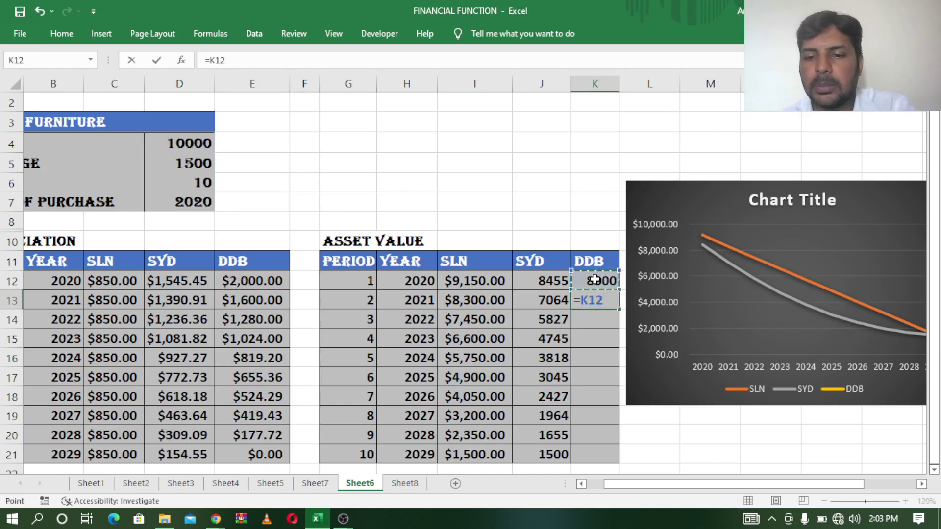
{"action": "type", "text": "-"}
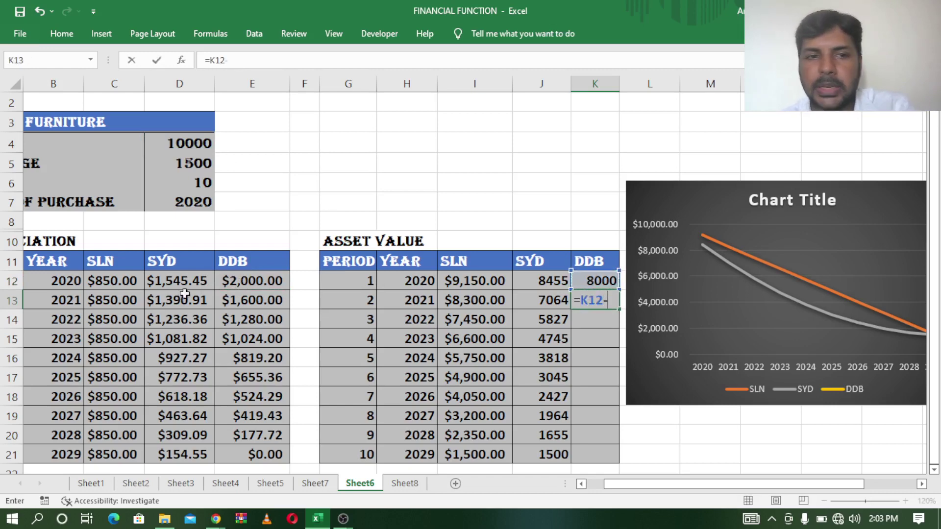
{"action": "left_click", "coordinate": [252, 301]}
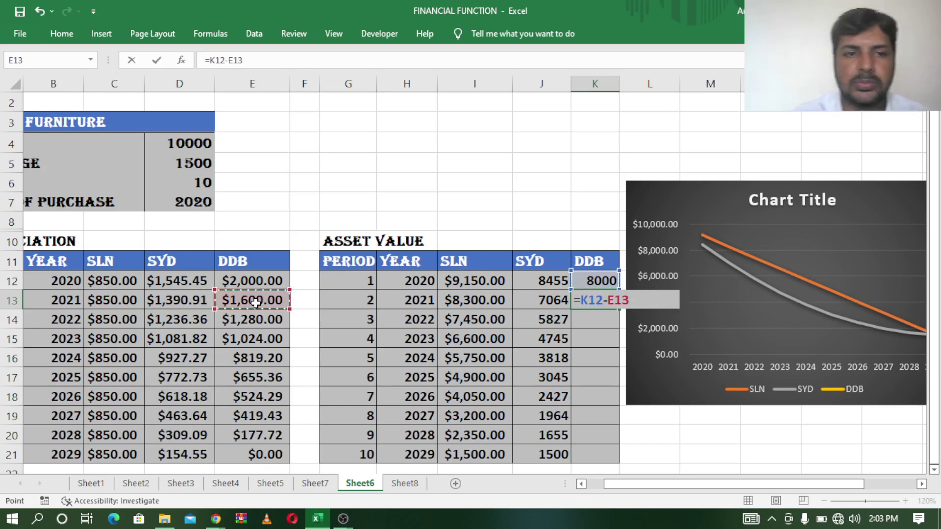
{"action": "key", "text": "Return"}
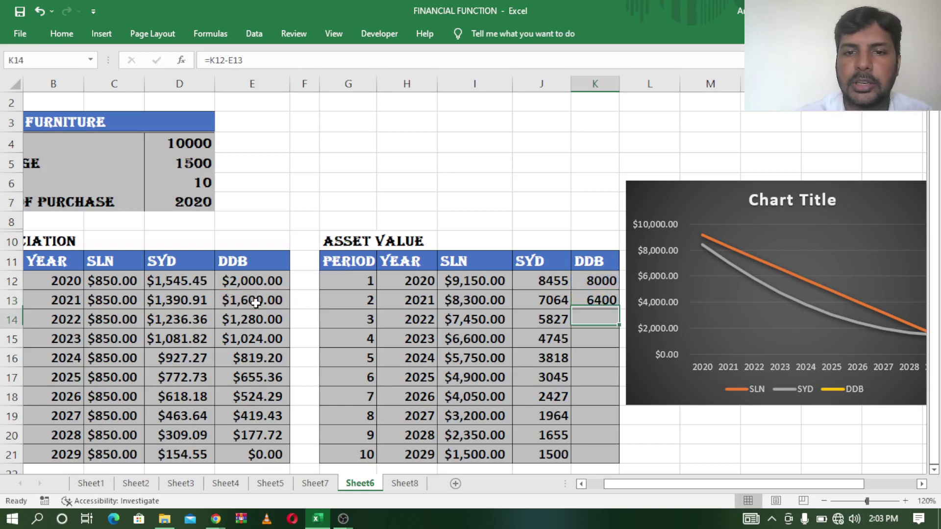
{"action": "left_click", "coordinate": [591, 300]}
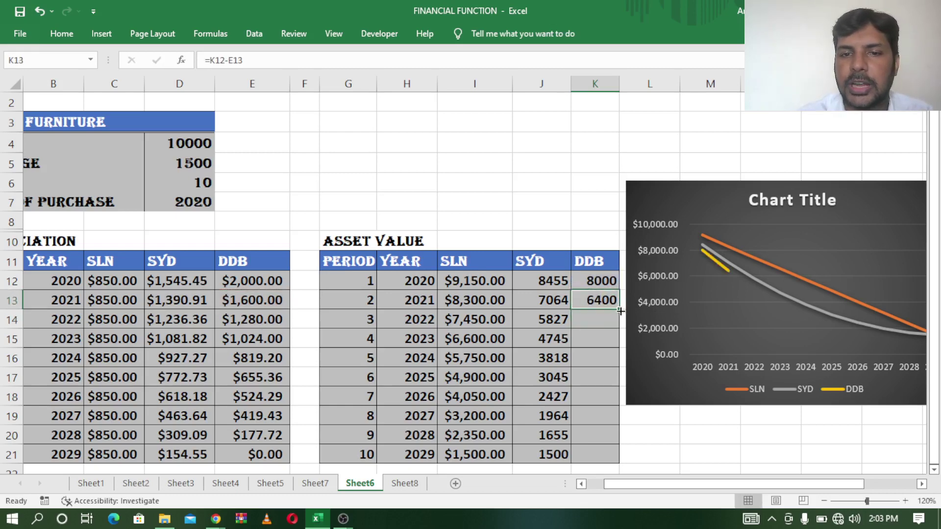
{"action": "double_click", "coordinate": [620, 311]}
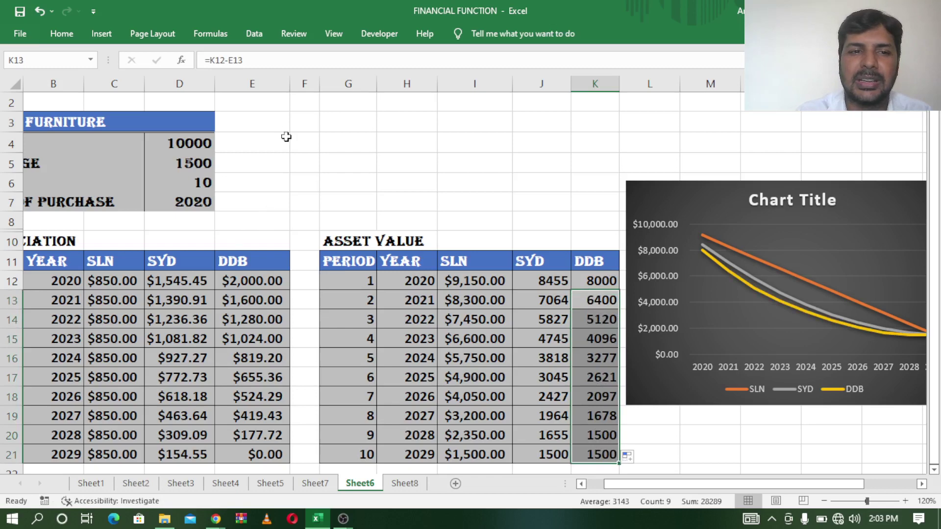
{"action": "left_click_drag", "start_coordinate": [291, 84], "coordinate": [283, 86]}
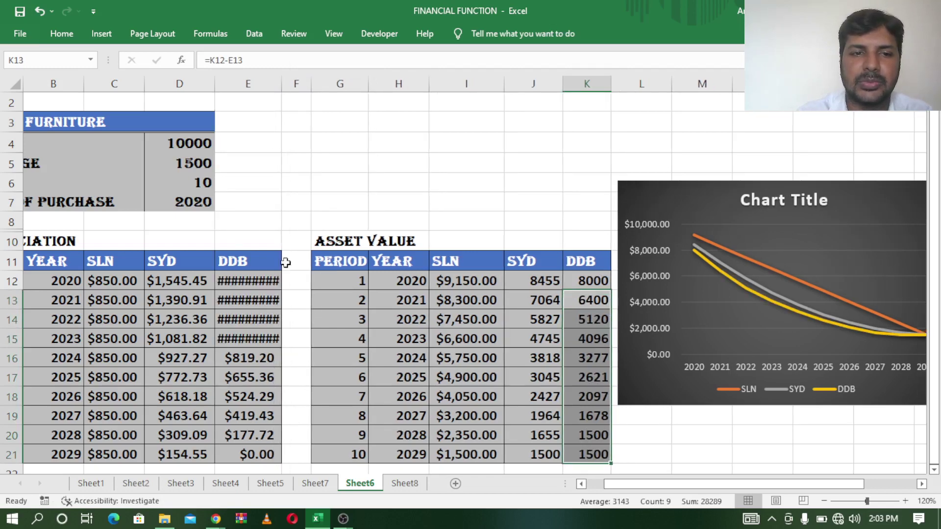
{"action": "left_click_drag", "start_coordinate": [282, 91], "coordinate": [287, 90]}
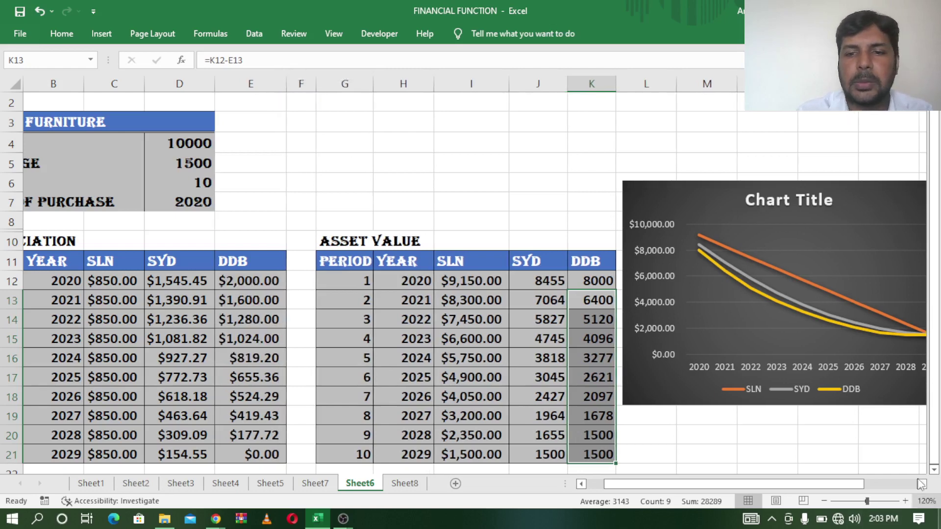
{"action": "left_click", "coordinate": [924, 485]}
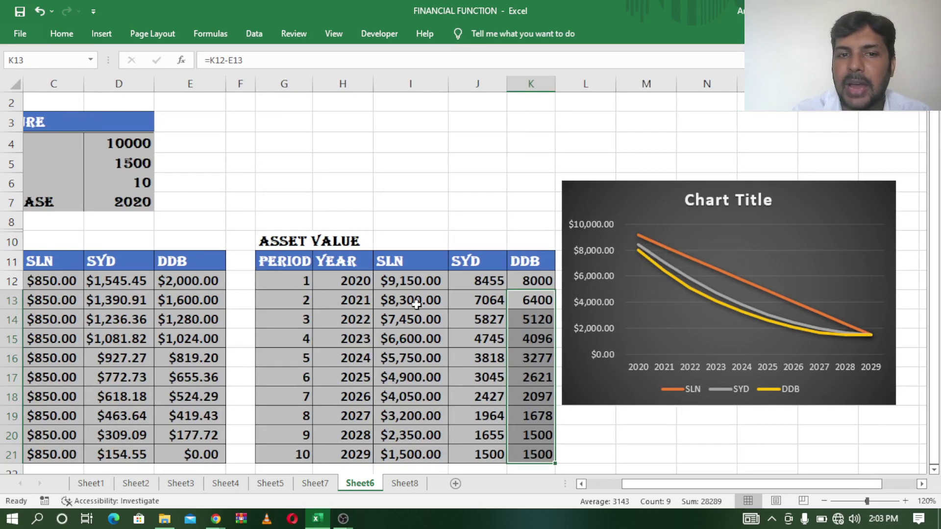
{"action": "left_click", "coordinate": [140, 283]}
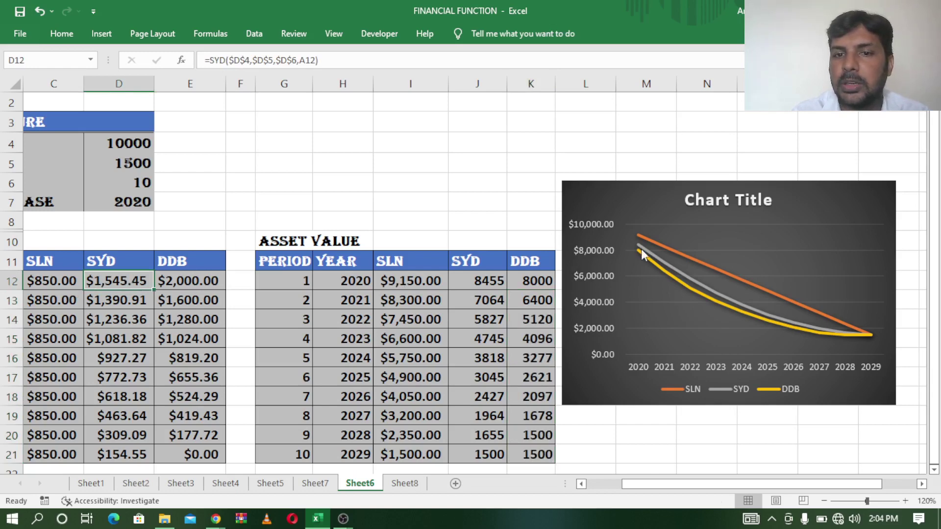
{"action": "mouse_move", "coordinate": [640, 255]}
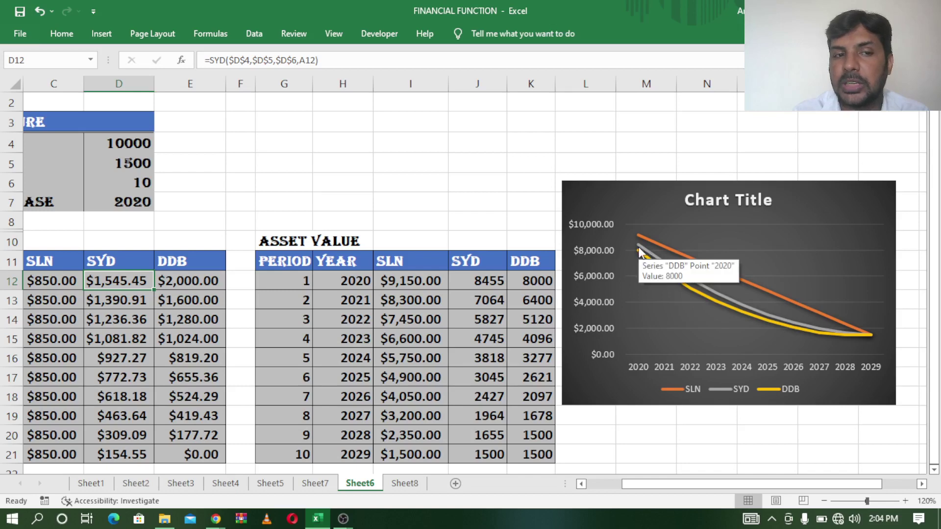
{"action": "left_click", "coordinate": [482, 288]}
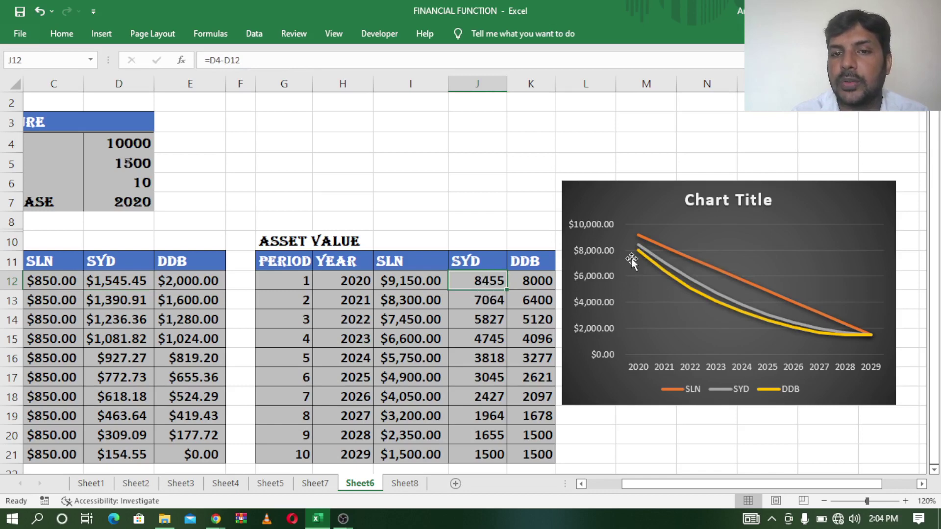
{"action": "mouse_move", "coordinate": [641, 251]}
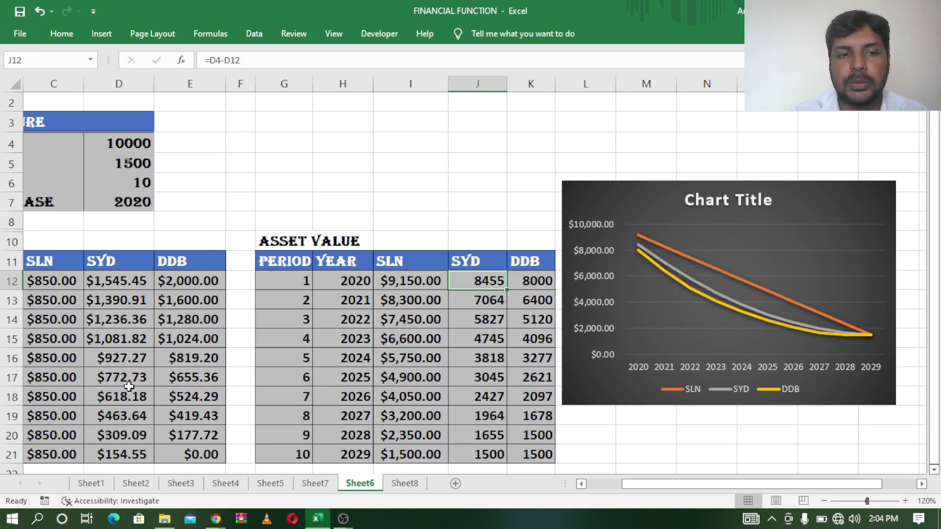
{"action": "left_click", "coordinate": [193, 378]}
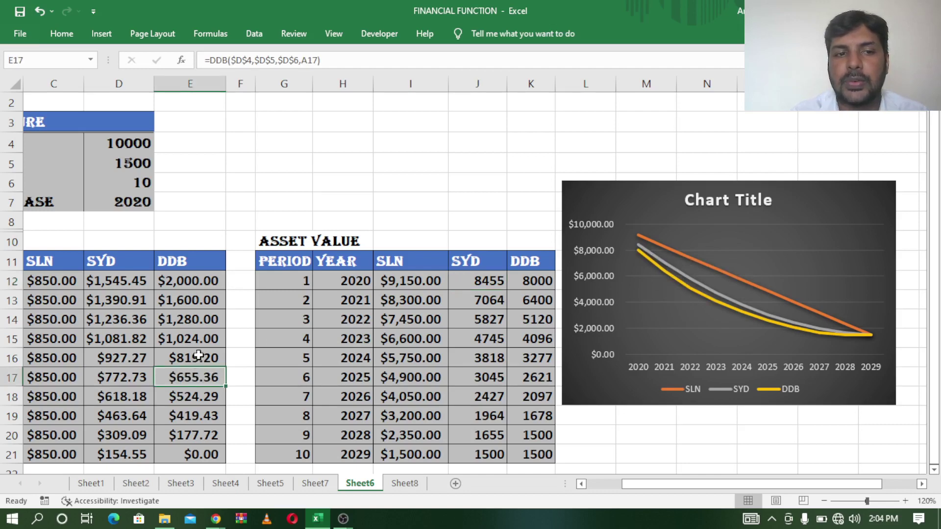
{"action": "left_click", "coordinate": [199, 355]}
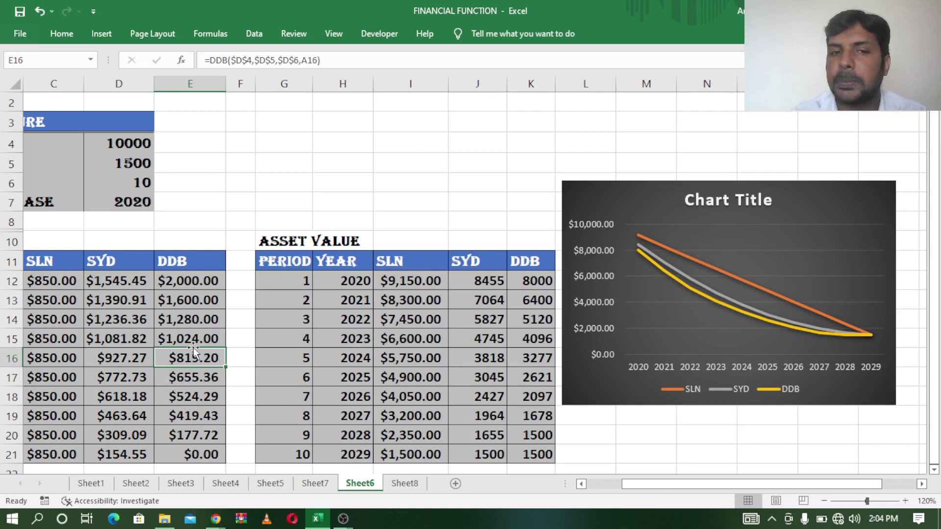
{"action": "left_click", "coordinate": [195, 342]}
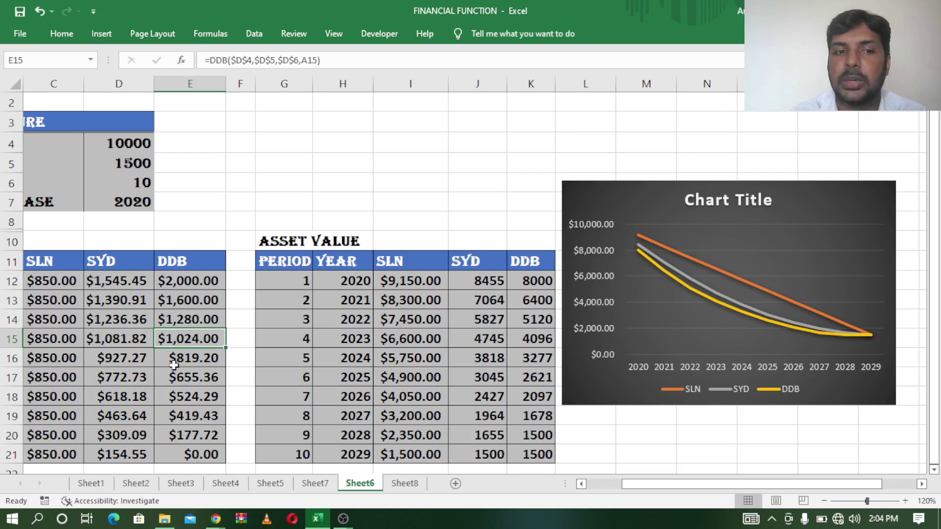
{"action": "left_click", "coordinate": [275, 354]}
{"action": "left_click", "coordinate": [196, 358]}
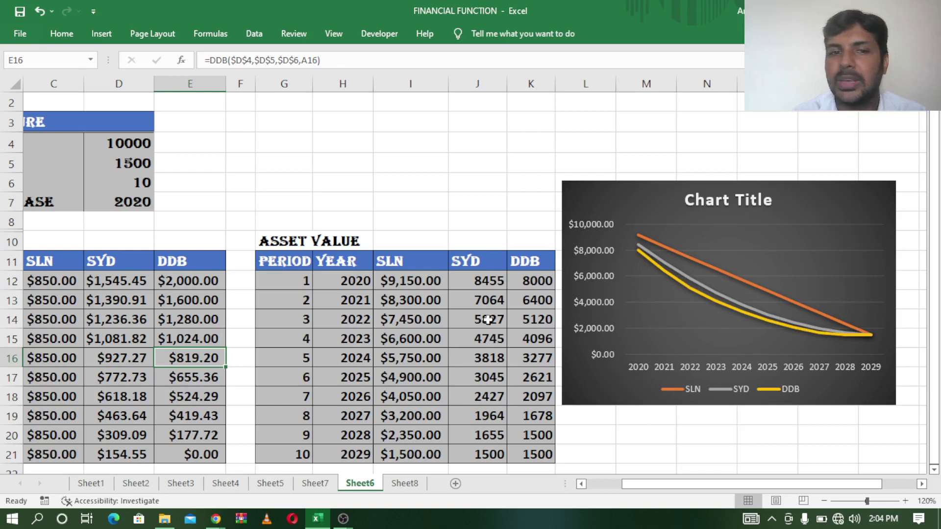
{"action": "left_click", "coordinate": [526, 265]}
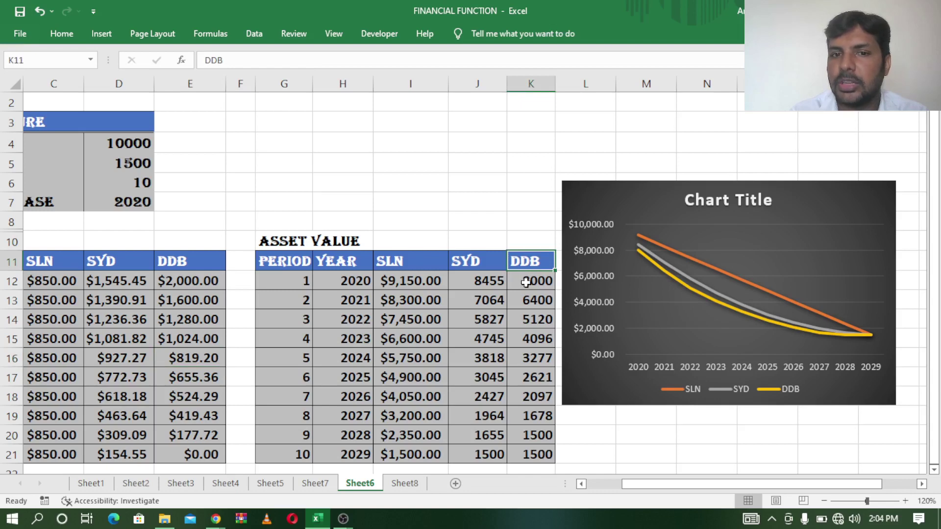
{"action": "left_click", "coordinate": [526, 284]}
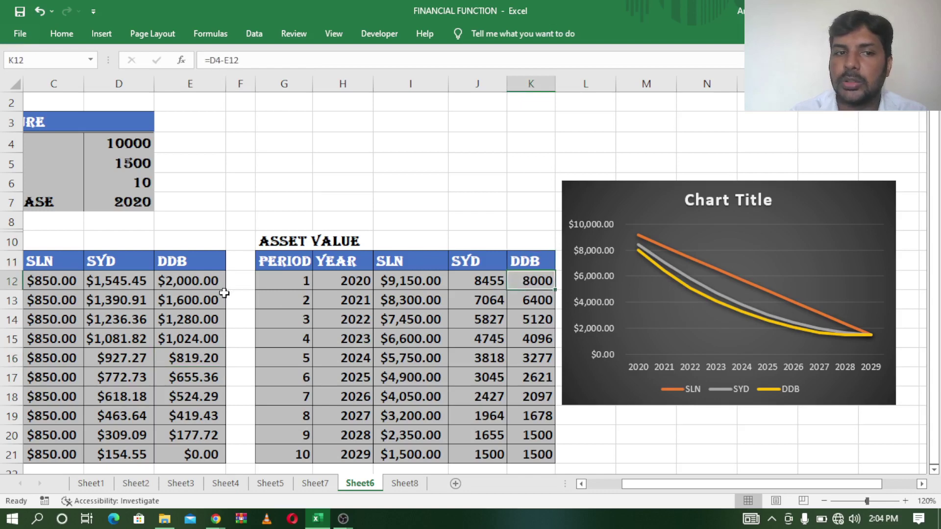
{"action": "left_click", "coordinate": [204, 287]}
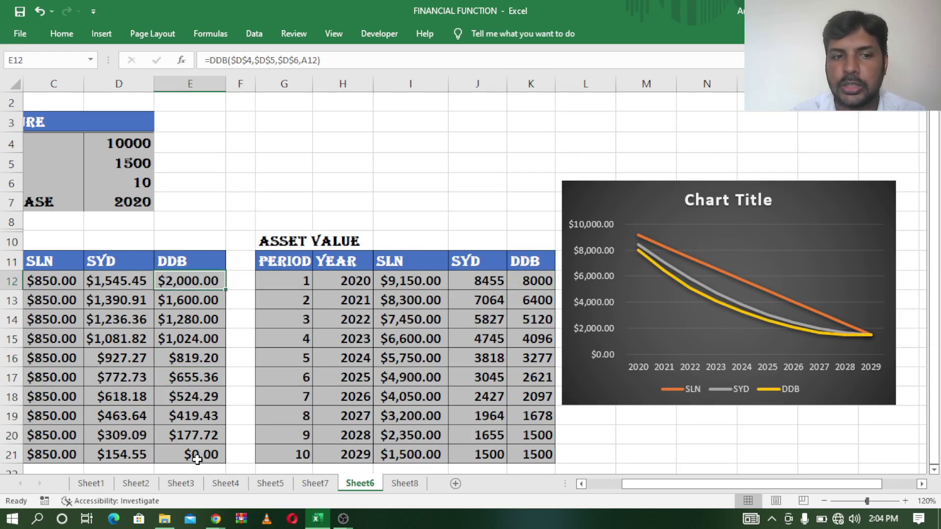
{"action": "left_click", "coordinate": [538, 459]}
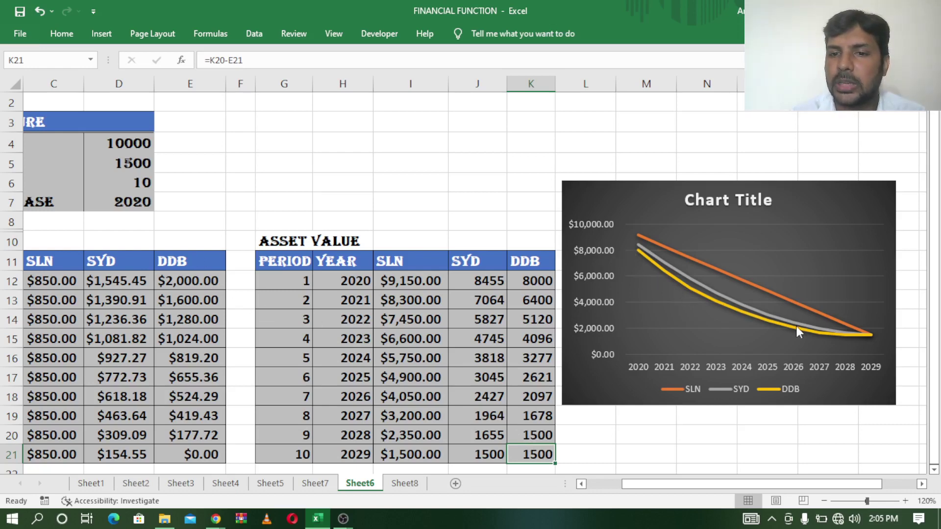
{"action": "left_click", "coordinate": [121, 280]}
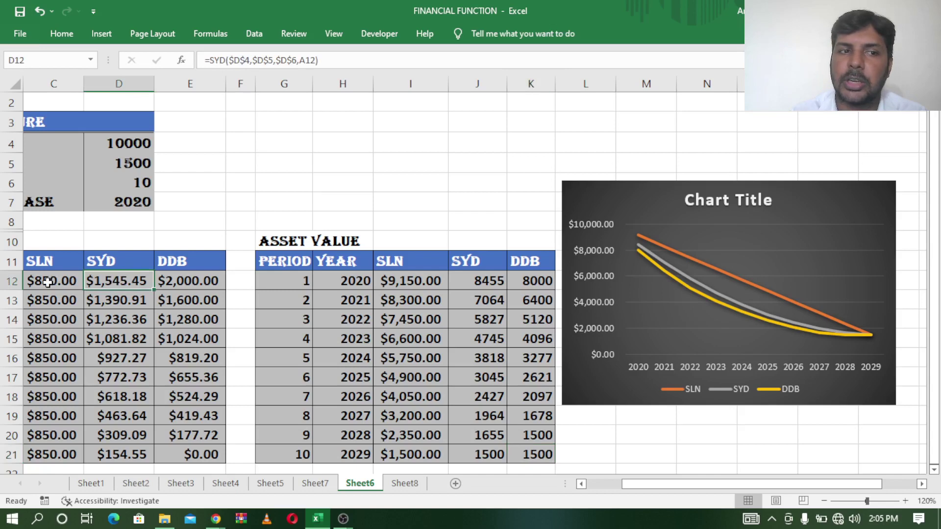
{"action": "left_click", "coordinate": [215, 281]}
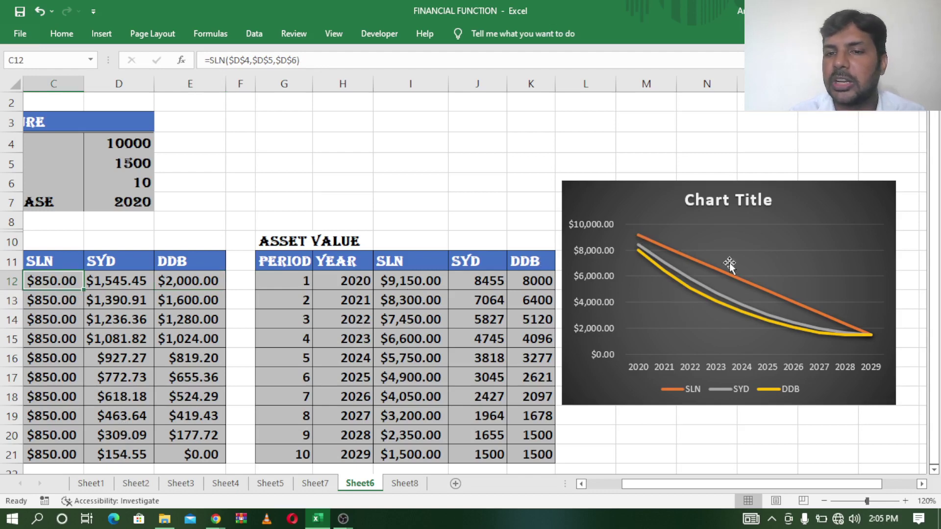
{"action": "mouse_move", "coordinate": [871, 337]}
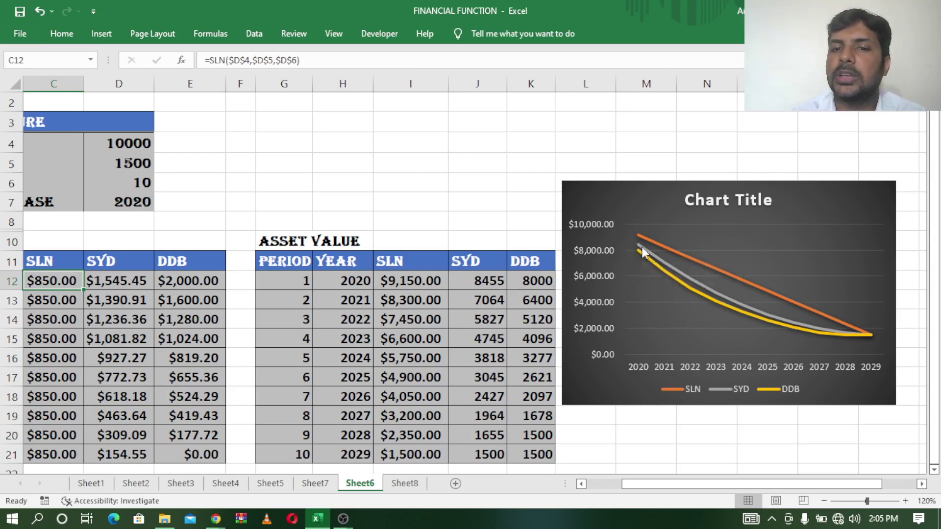
{"action": "mouse_move", "coordinate": [643, 245]}
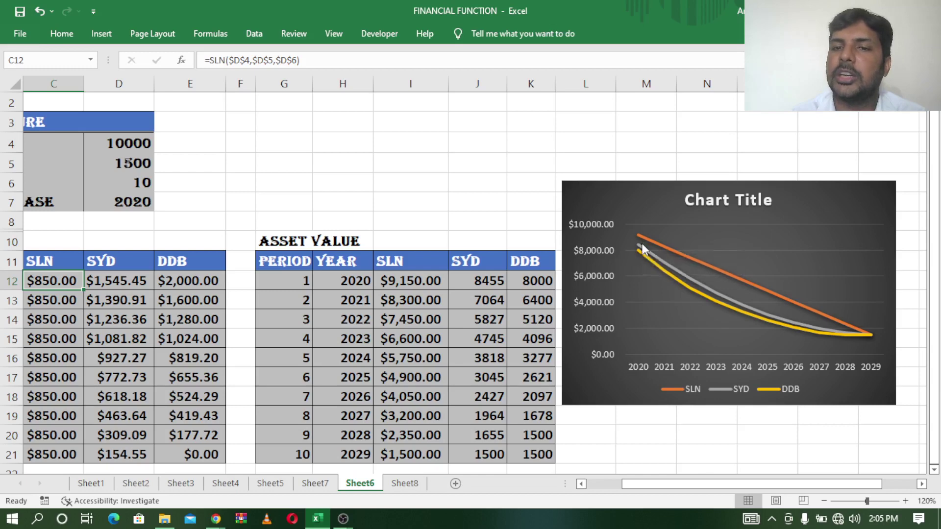